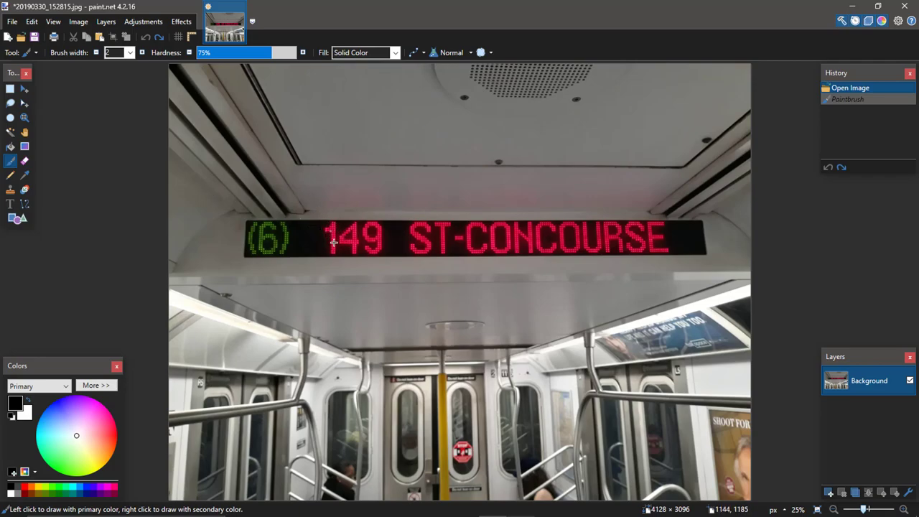
Step: Add a new layer above the background photo and erase everything on that layer
left_click(16, 91)
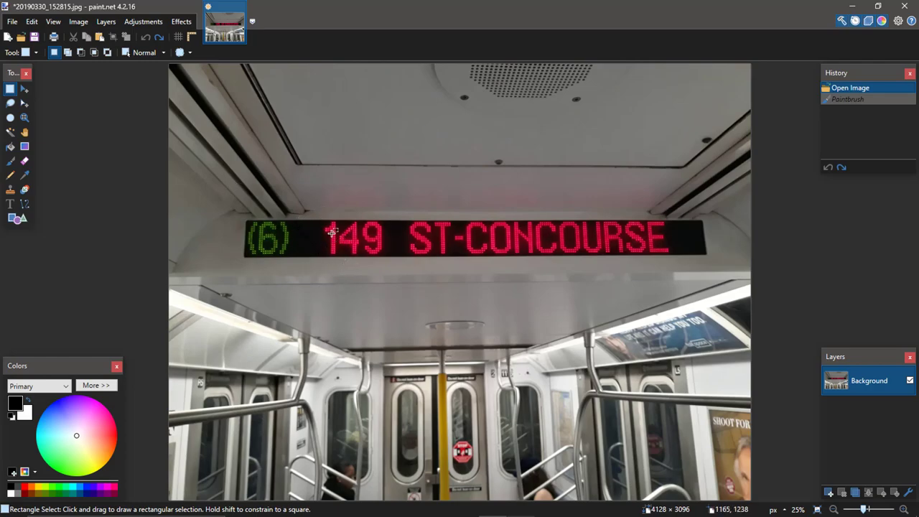
scroll(241, 250, "up", 3)
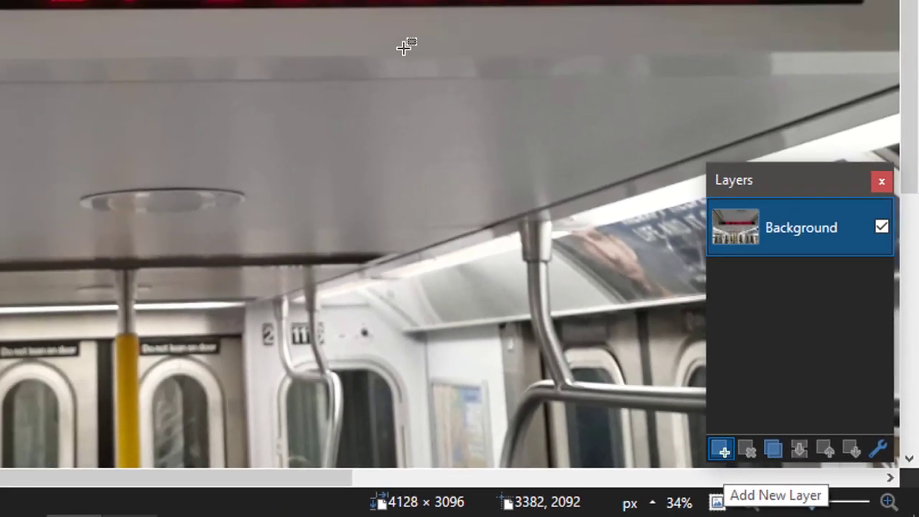
key("ctrl+shift+n")
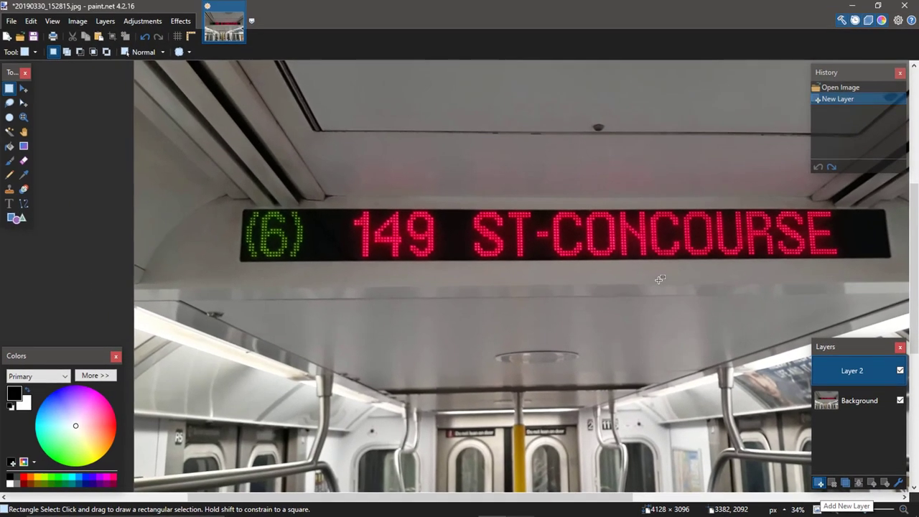
key("ctrl+a")
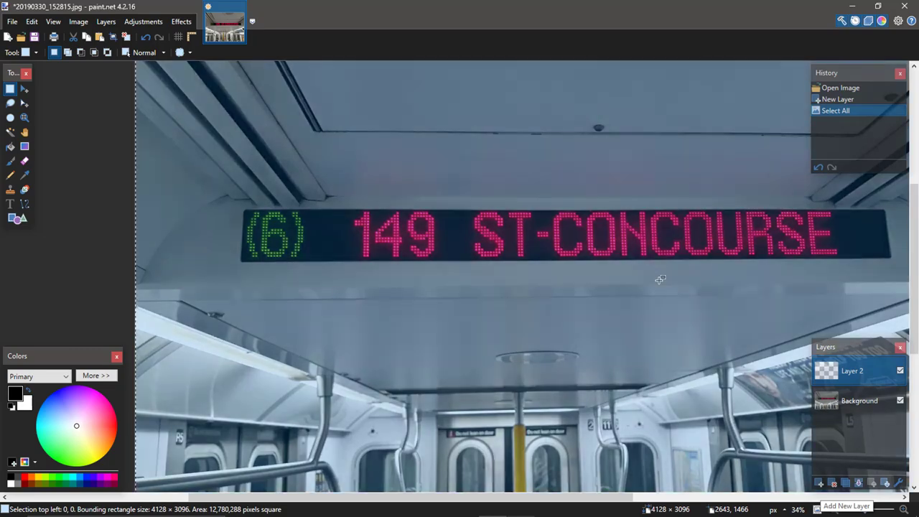
key("Delete")
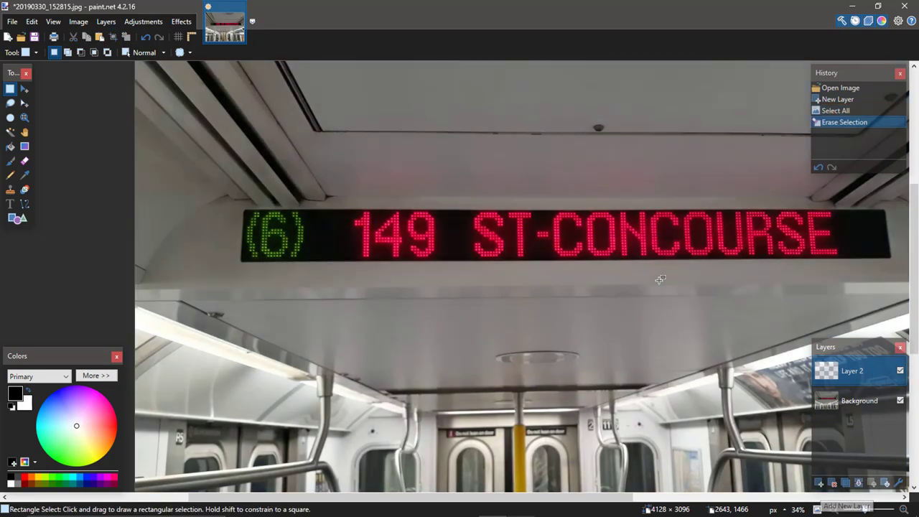
Step: Make the background layer active and try a rectangular selection around a small block of LED dots in the red 149, then clear it
scroll(266, 224, "up", 2)
scroll(266, 224, "up", 1)
scroll(709, 311, "up", 1)
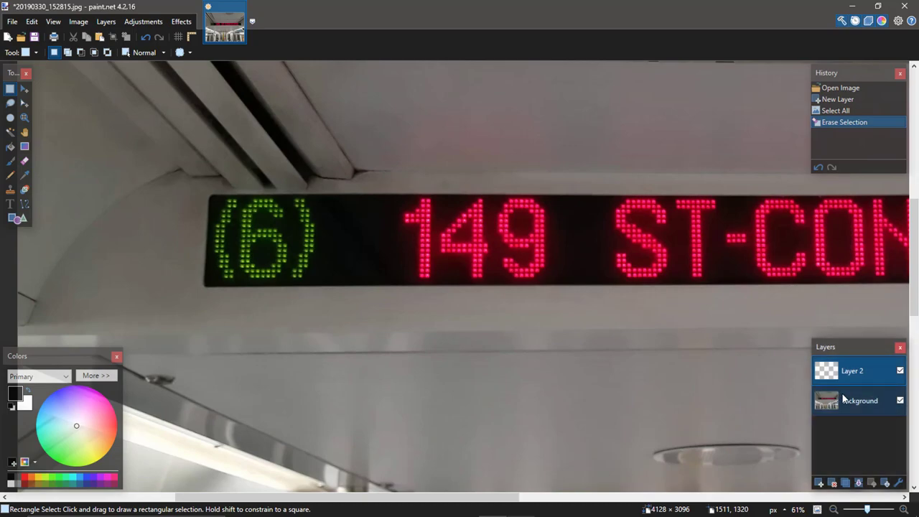
left_click(846, 400)
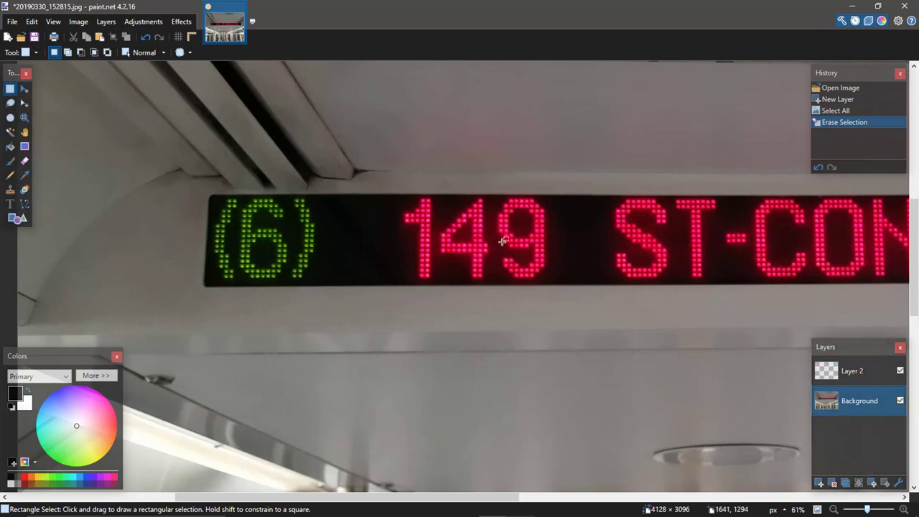
scroll(421, 240, "up", 3)
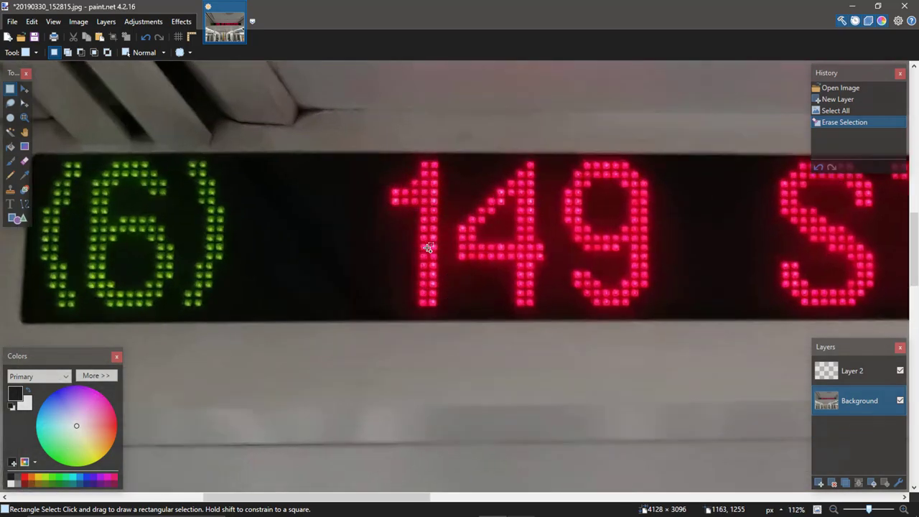
scroll(428, 248, "up", 8)
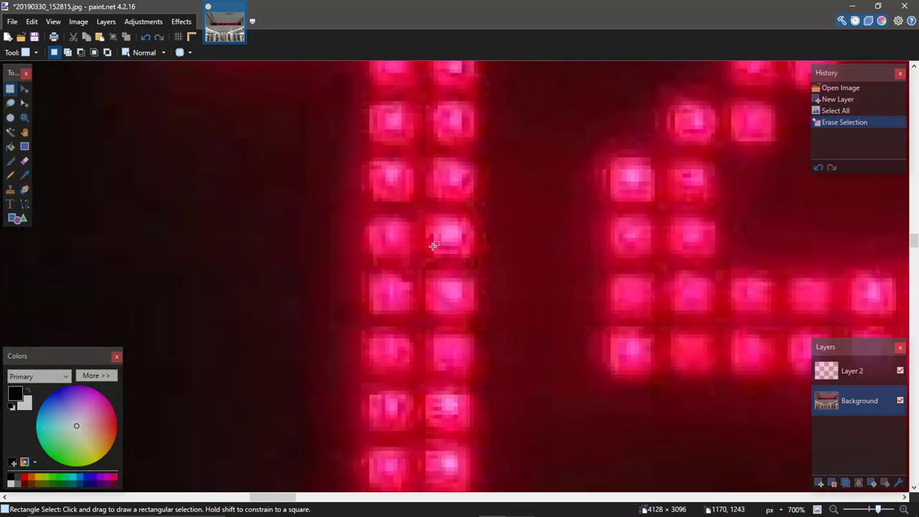
scroll(434, 245, "down", 1)
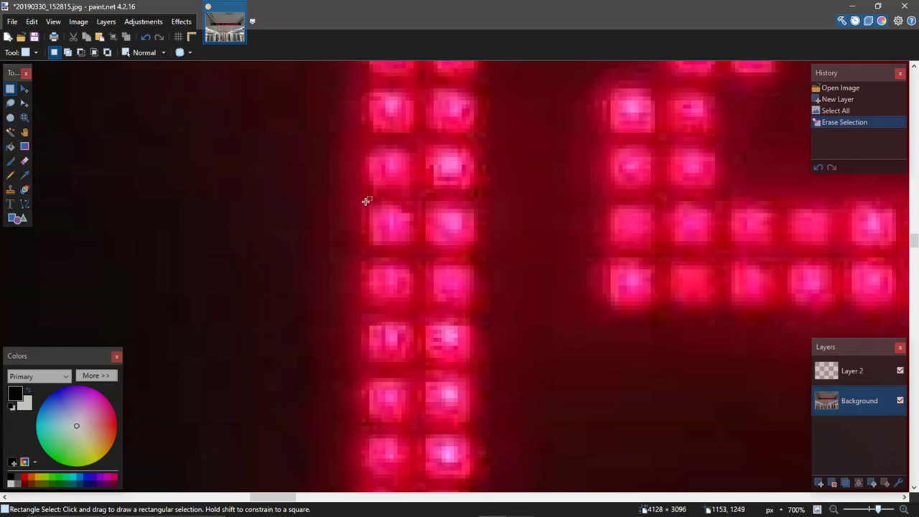
scroll(366, 202, "right", 4)
left_click_drag(338, 224, 445, 332)
left_click(435, 295)
Step: Try a rectangular selection of about 28 × 26 pixels around four LED dots at the 4's lower corner, then clear it
scroll(434, 267, "down", 3)
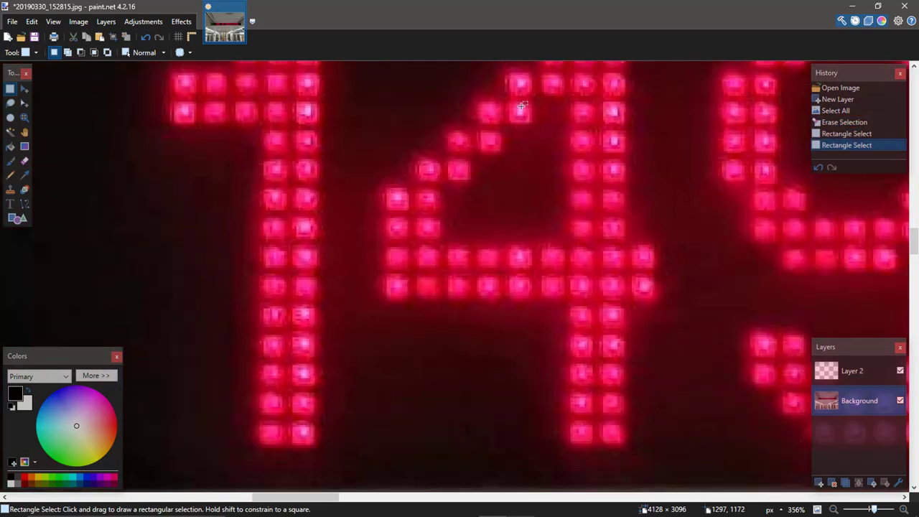
scroll(474, 135, "down", 2)
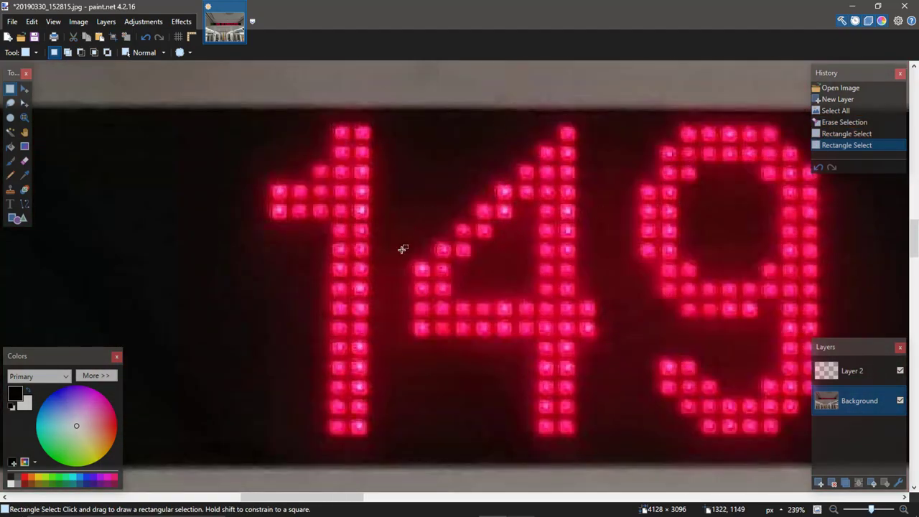
scroll(430, 339, "up", 6)
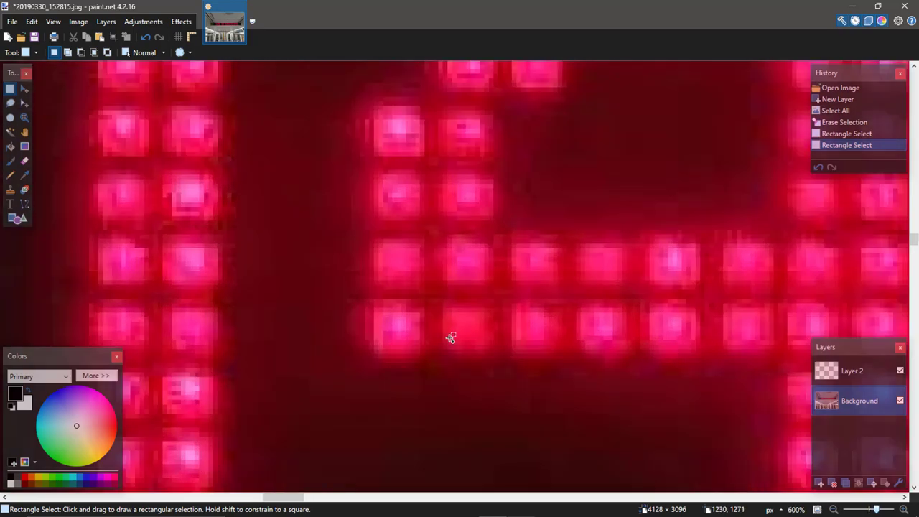
left_click_drag(352, 210, 508, 357)
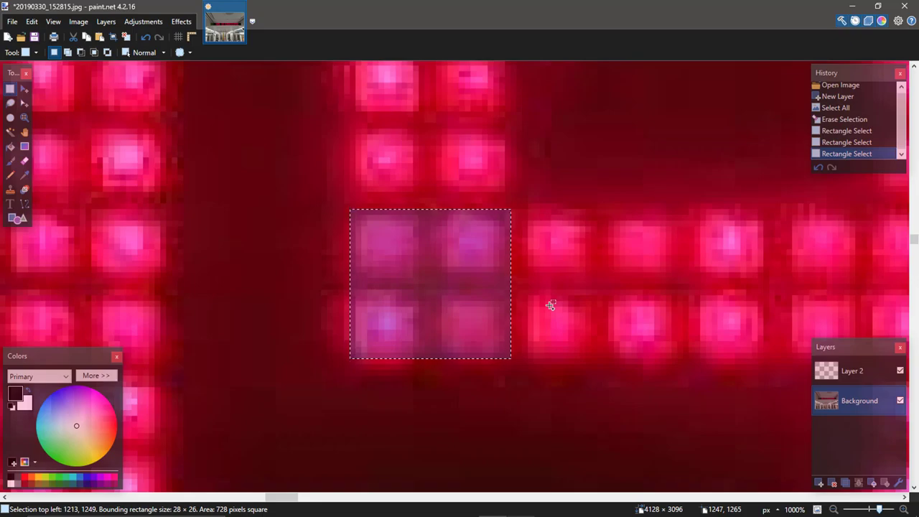
left_click(437, 249)
scroll(247, 235, "up", 5)
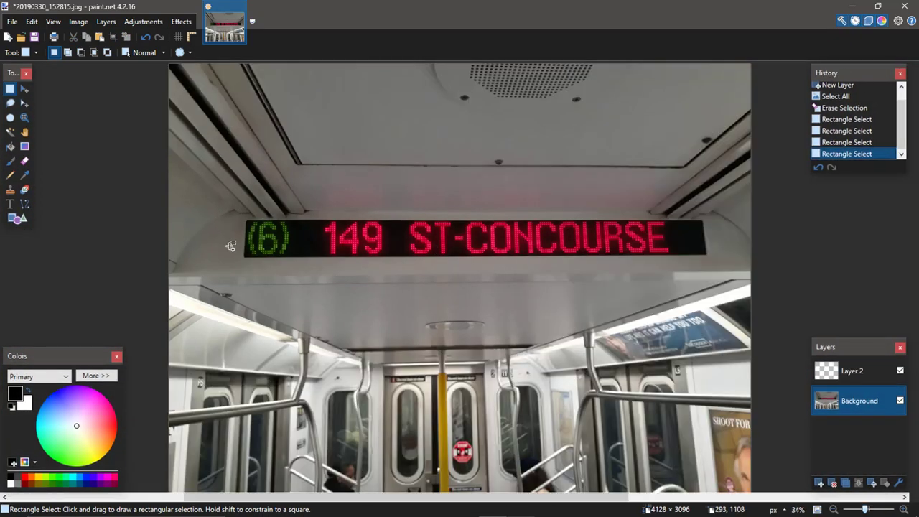
Step: Select a rectangle of about 401 × 277 pixels around the green (6) and make the background layer active
scroll(246, 236, "up", 4)
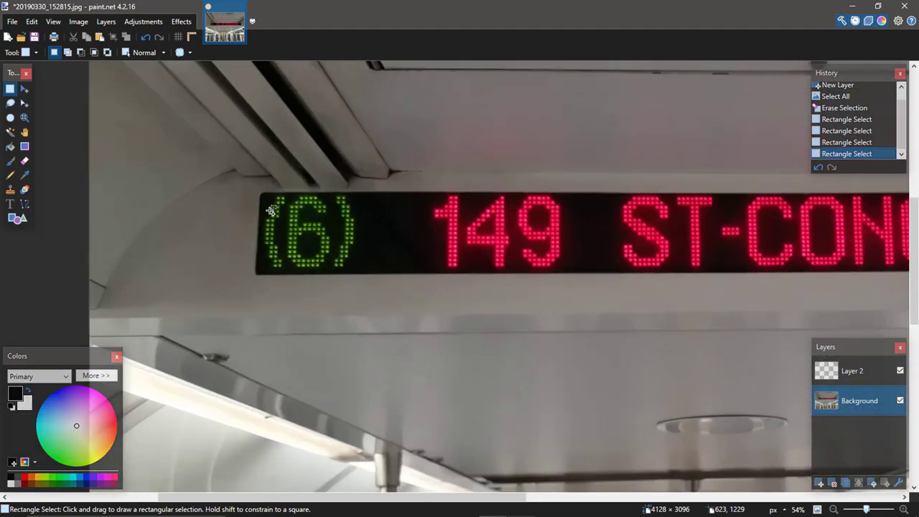
scroll(335, 190, "up", 2)
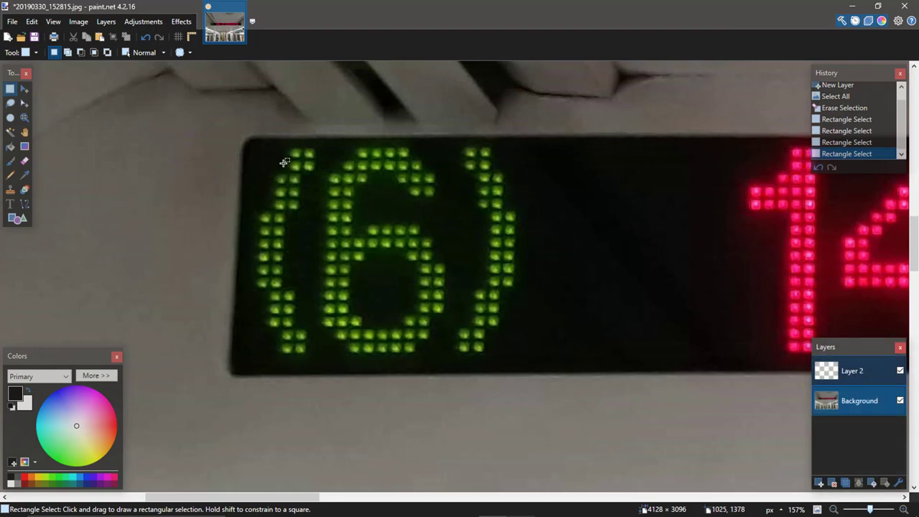
scroll(345, 147, "up", 1)
scroll(211, 154, "up", 1)
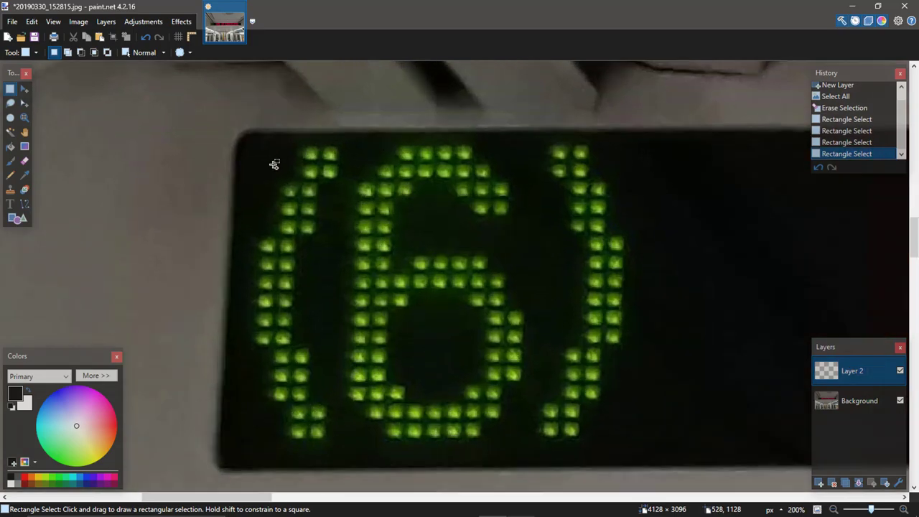
scroll(321, 162, "up", 3)
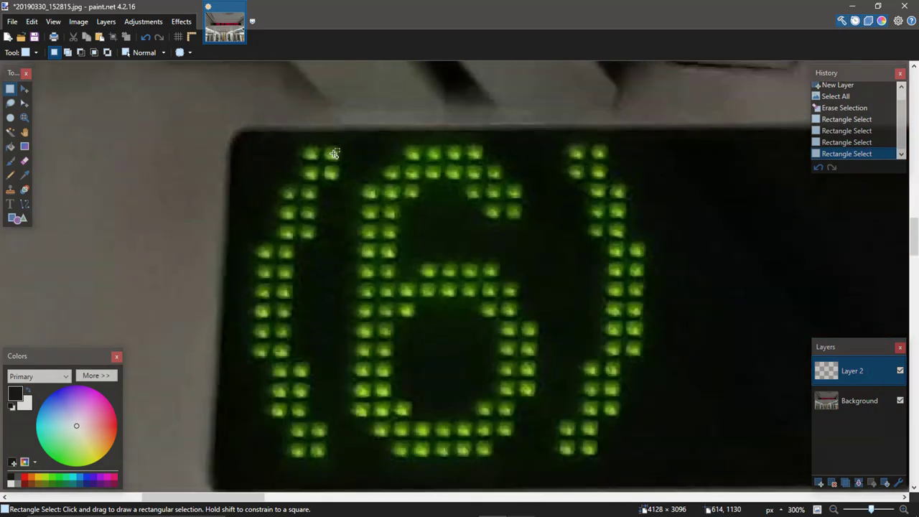
scroll(246, 151, "down", 3)
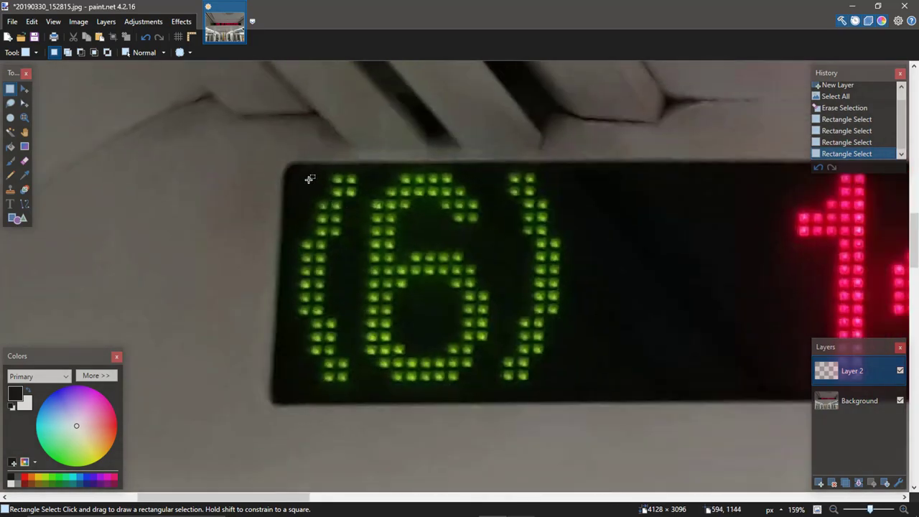
left_click_drag(285, 164, 218, 150)
left_click(860, 401)
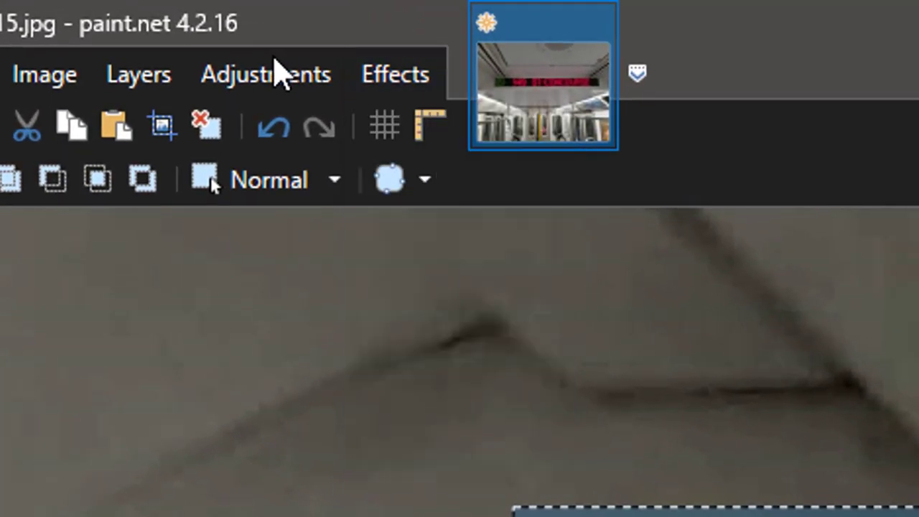
Step: Apply a Hue / Saturation adjustment with hue -128 to the selected (6), then deselect the area
left_click(147, 21)
key("Escape")
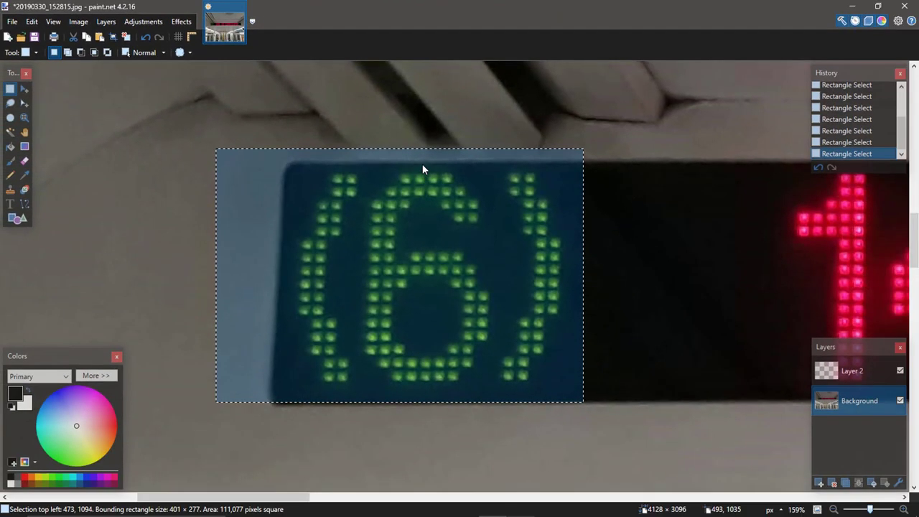
key("ctrl+shift+u")
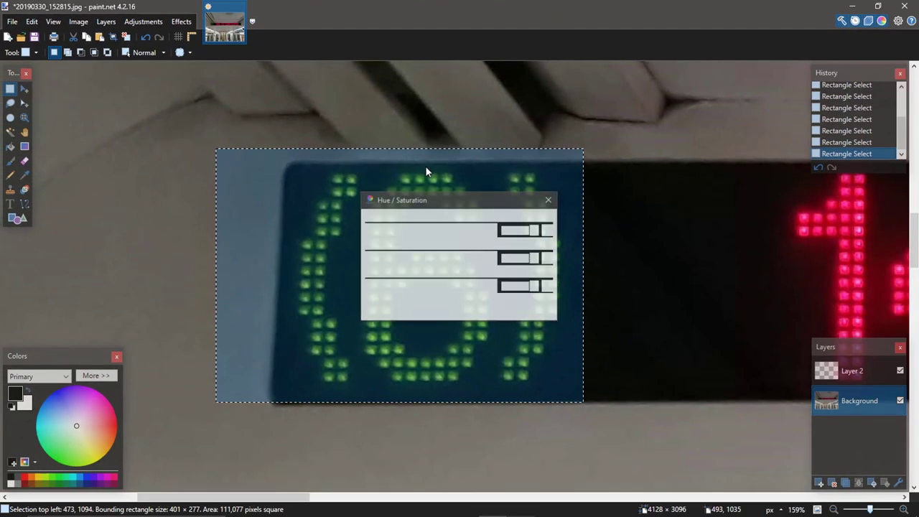
left_click_drag(444, 202, 670, 190)
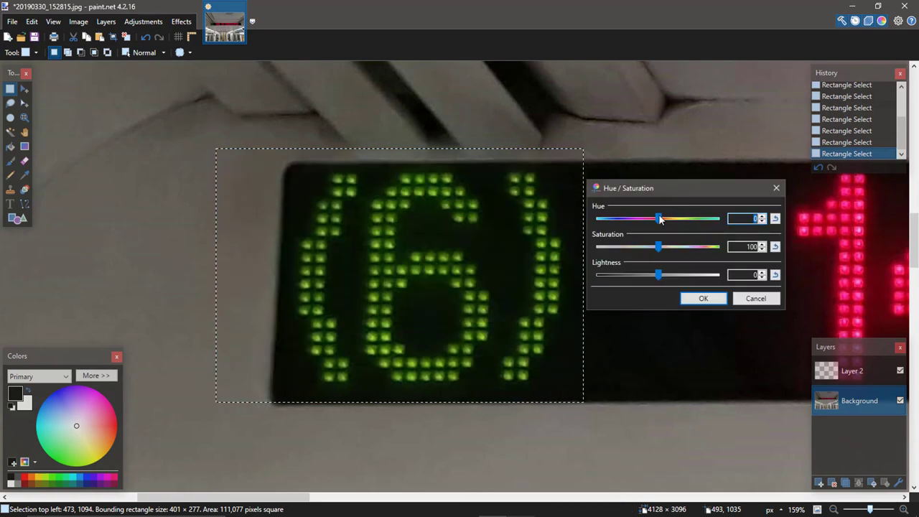
left_click_drag(660, 221, 615, 227)
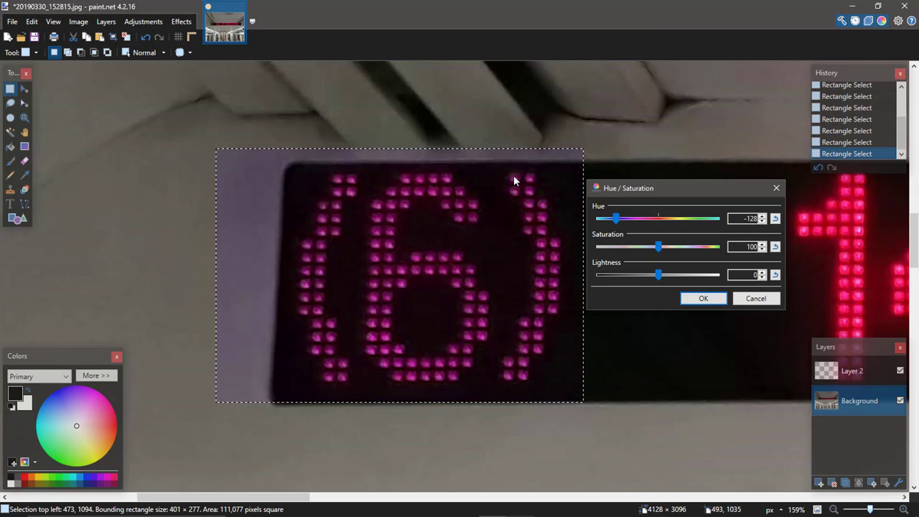
left_click_drag(683, 194, 159, 199)
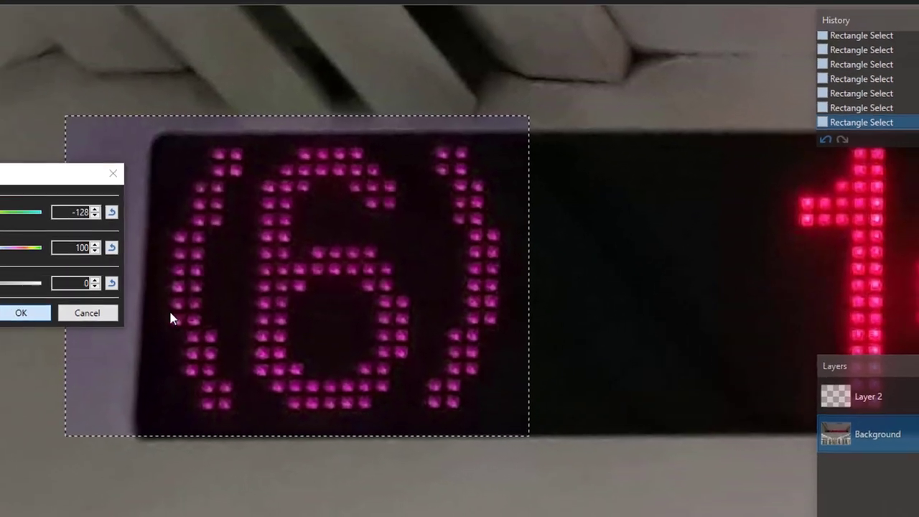
left_click(20, 311)
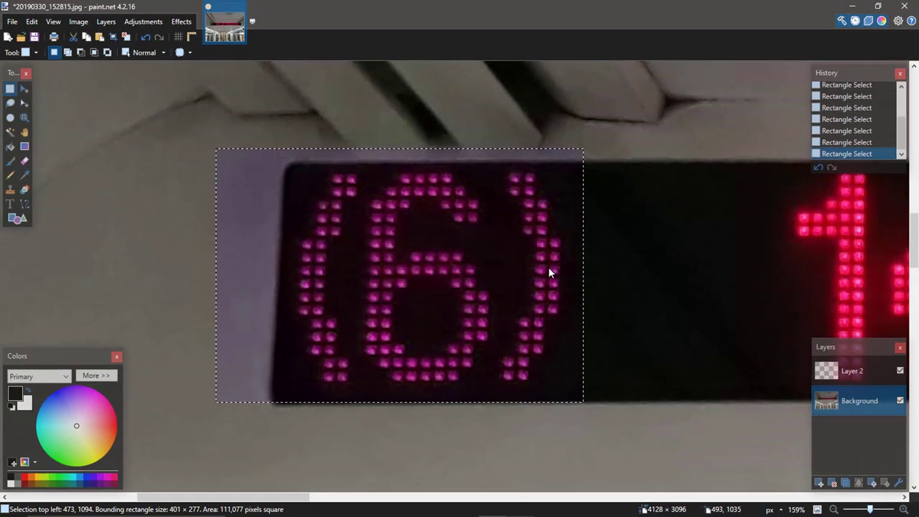
left_click(492, 209)
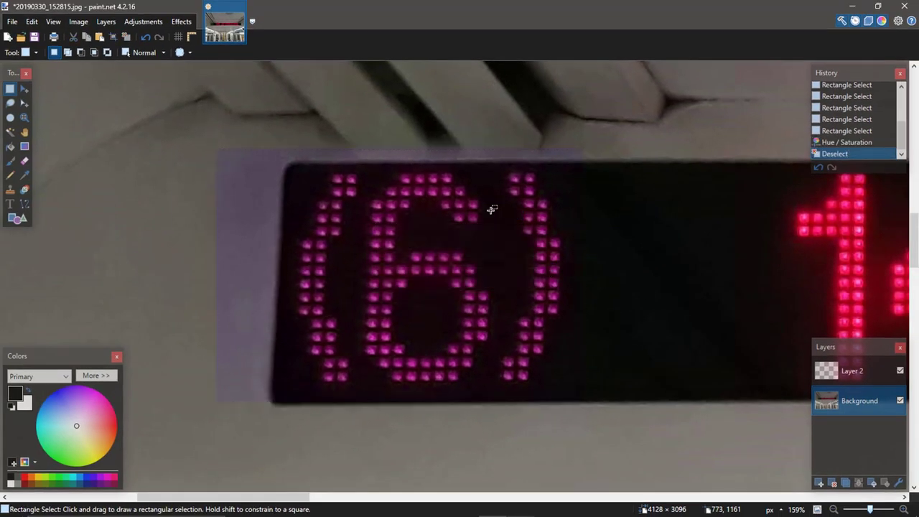
Step: Undo the deselection and the hue shift on the (6), then clear the selection around it
key("ctrl+b")
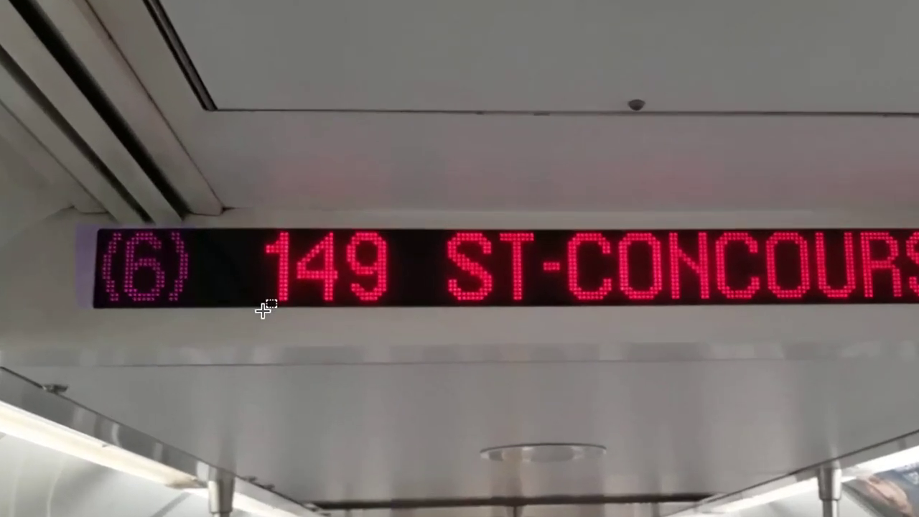
left_click(170, 253)
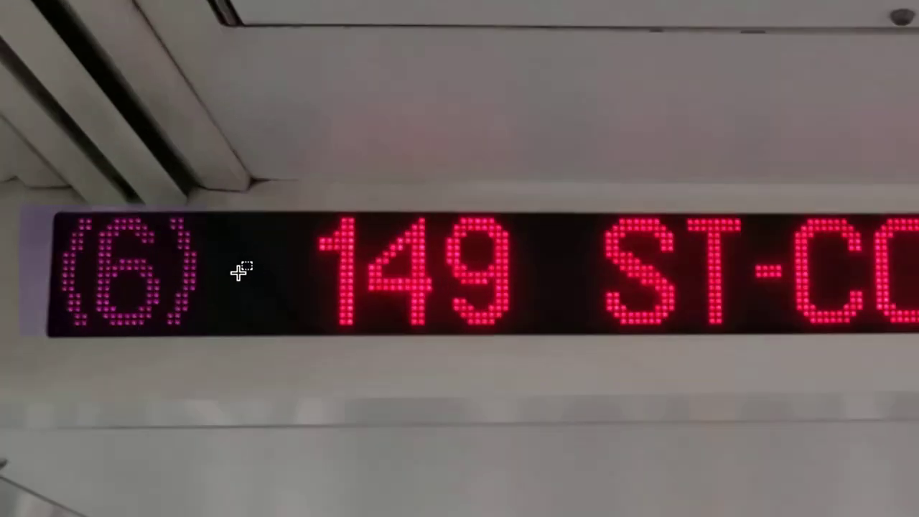
key("ctrl+z")
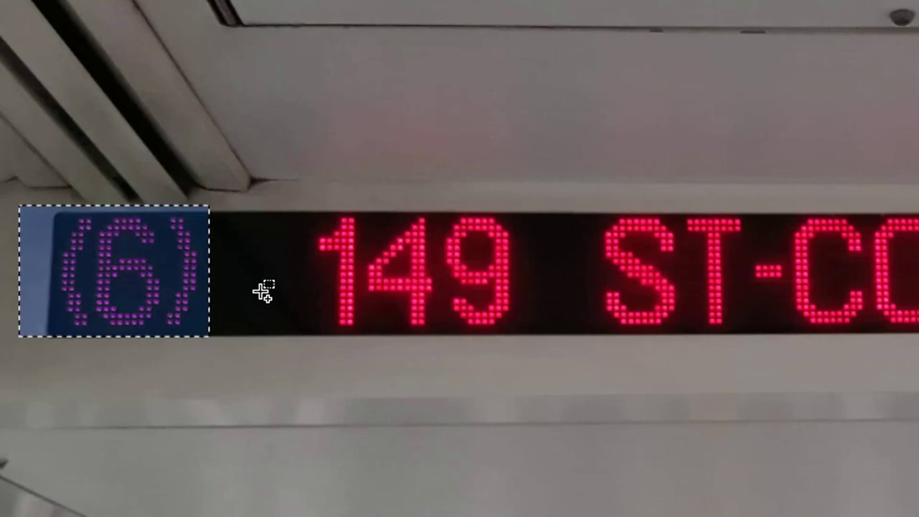
key("ctrl+z")
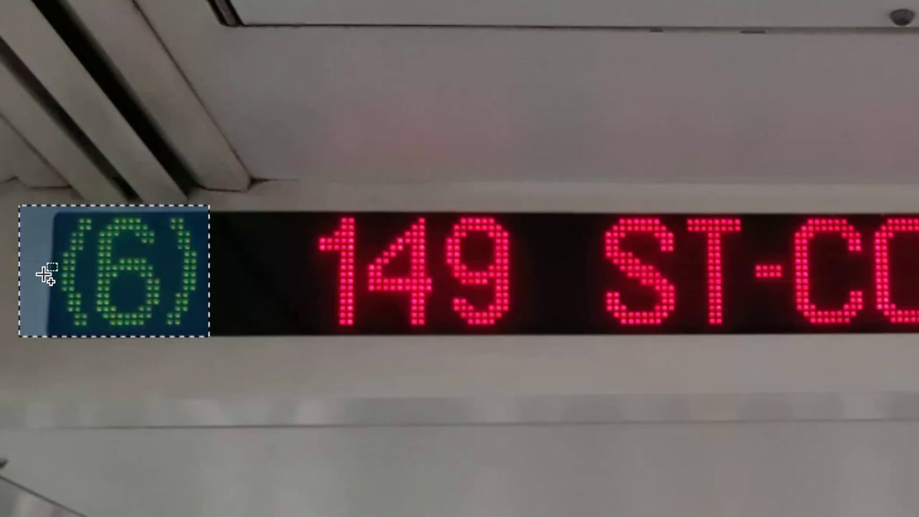
scroll(91, 266, "up", 2)
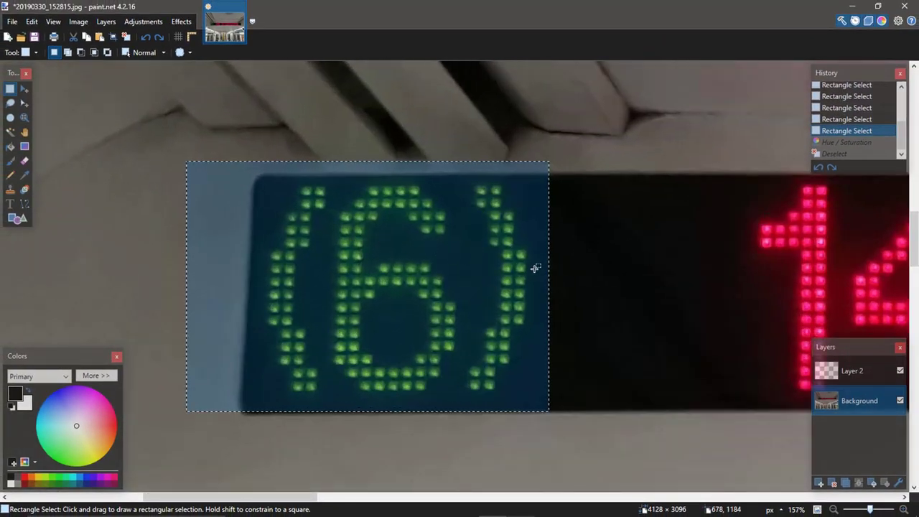
scroll(316, 244, "up", 3)
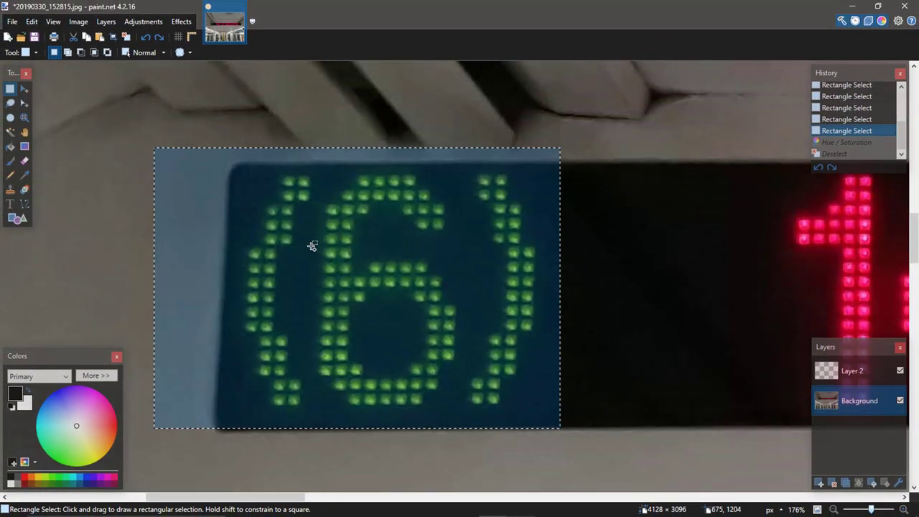
left_click(363, 245)
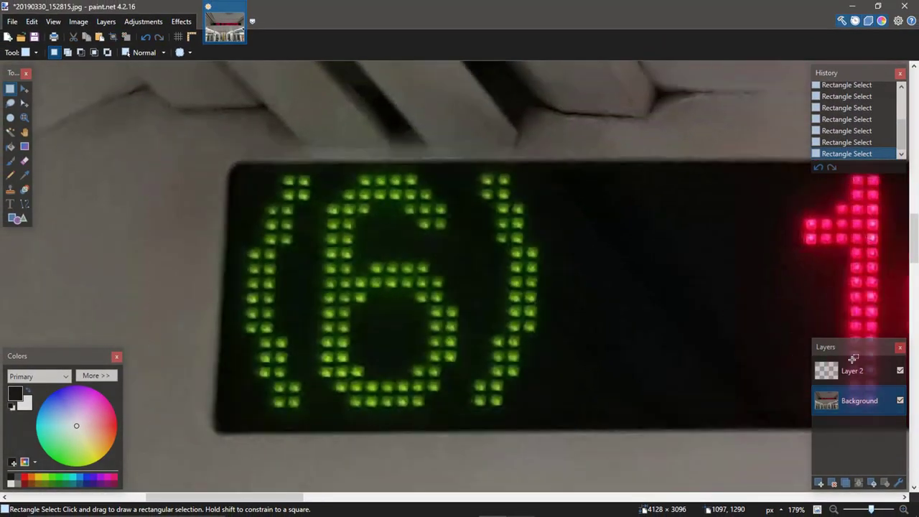
Step: On Layer 2, paste the copied red four-dot block and place it over the top four dots of the green opening parenthesis
key("alt+Page_Up")
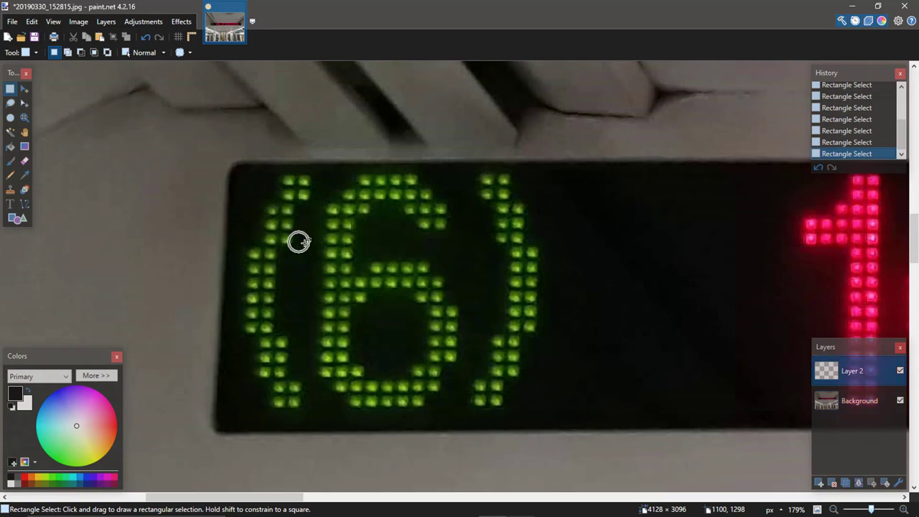
scroll(307, 180, "up", 2)
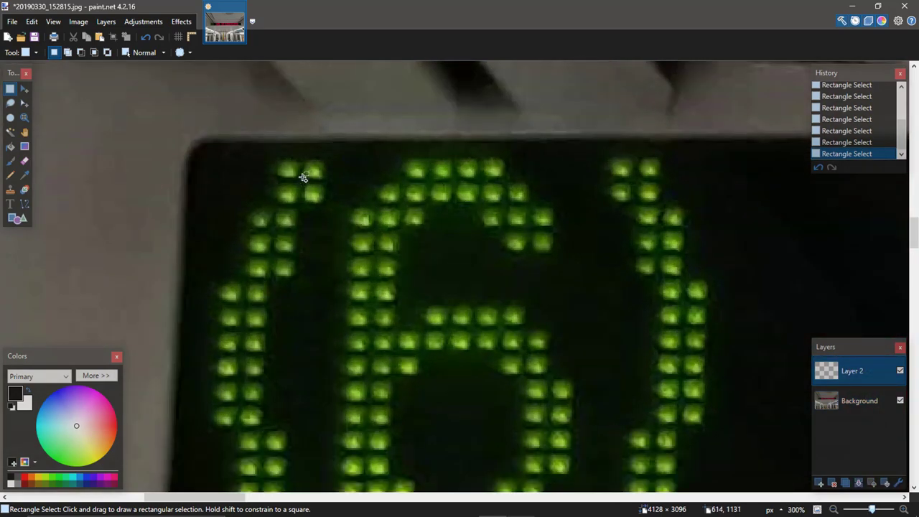
key("ctrl+v")
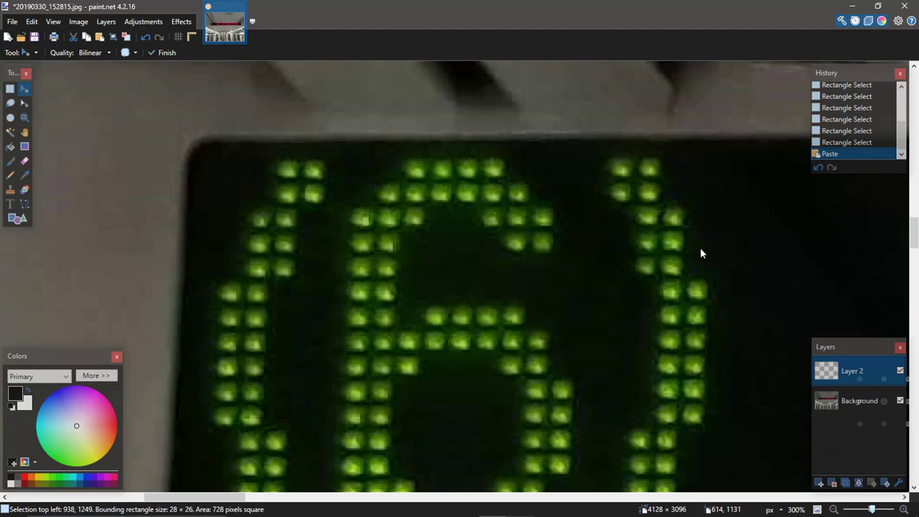
scroll(675, 251, "down", 2)
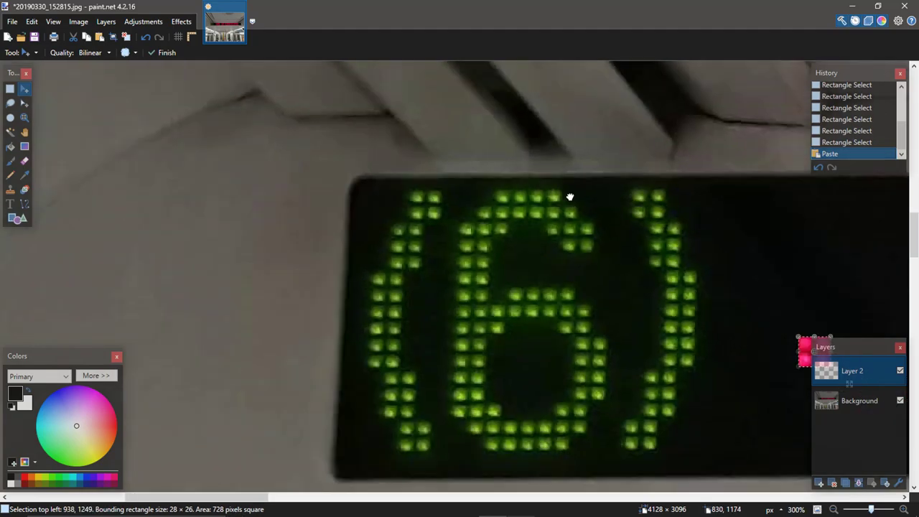
scroll(573, 198, "up", 1)
left_click_drag(698, 313, 422, 230)
scroll(295, 156, "up", 1)
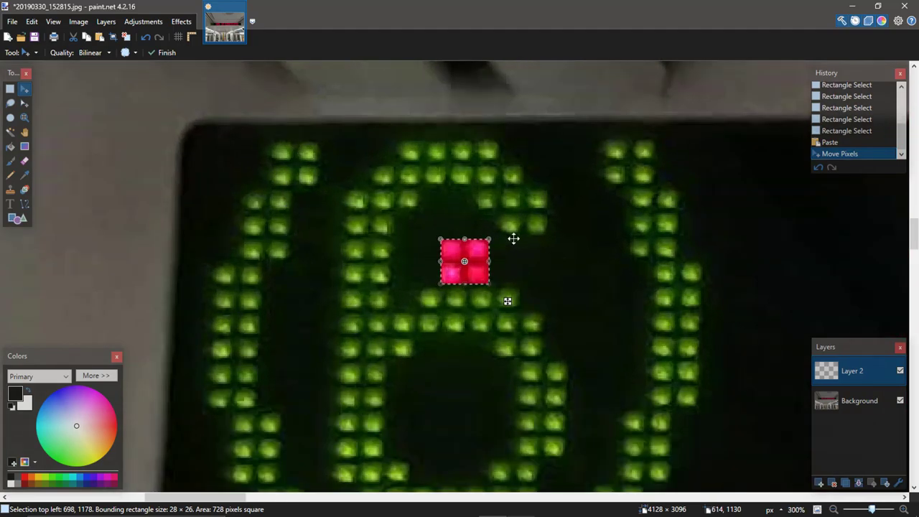
scroll(355, 213, "up", 4)
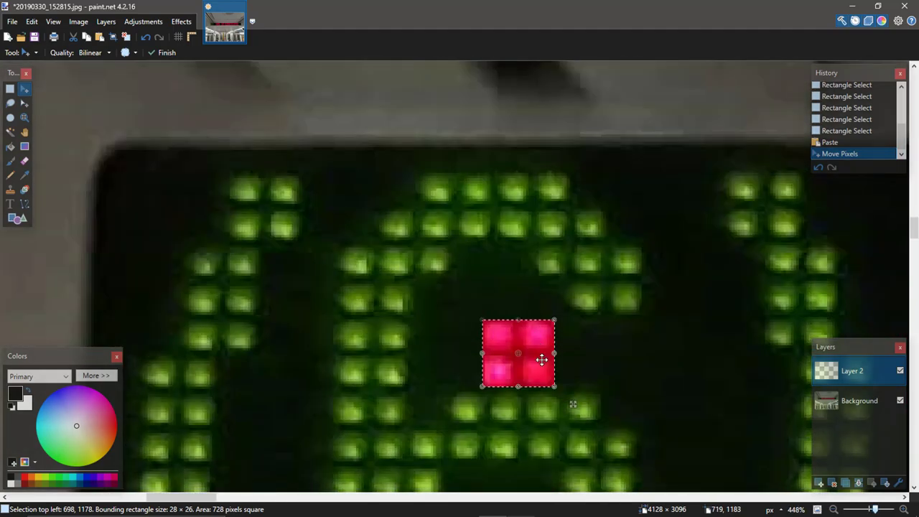
left_click_drag(541, 359, 423, 211)
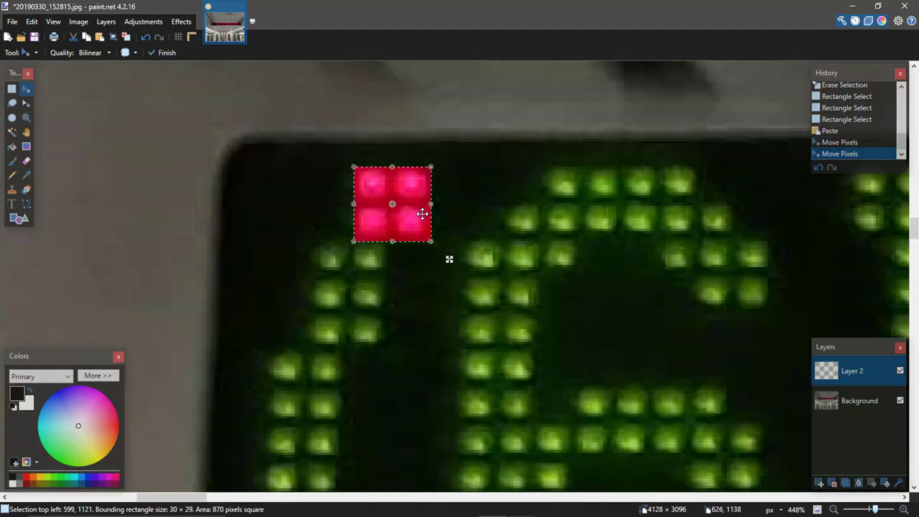
scroll(424, 212, "down", 1)
Step: Paste another red four-dot block and align it over the opening parenthesis's second group of dots, directly below the first block
key("ctrl+v")
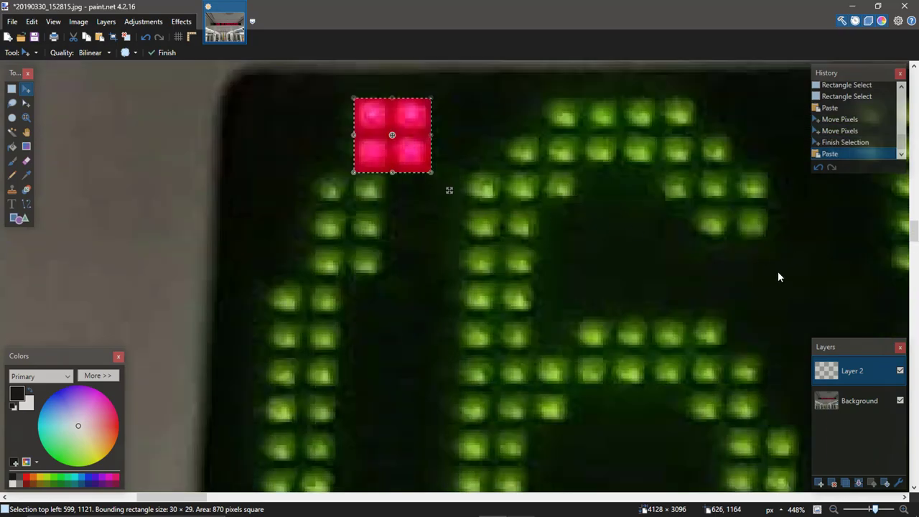
left_click_drag(392, 159, 870, 450)
left_click_drag(720, 264, 620, 208)
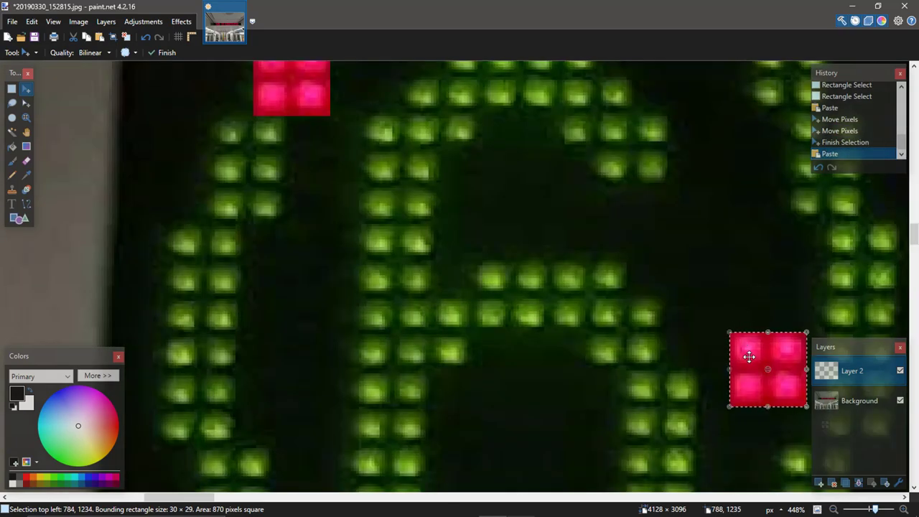
left_click_drag(749, 355, 245, 137)
key("Up")
key("Up")
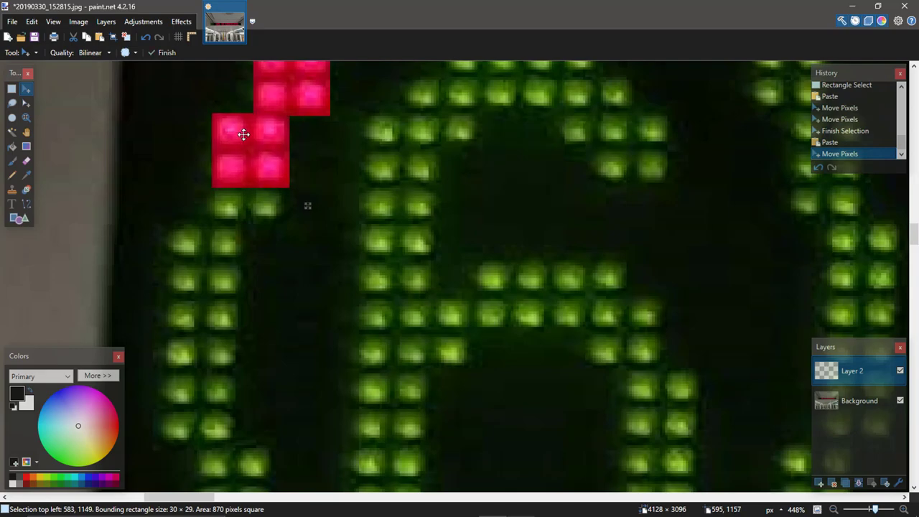
key("Down")
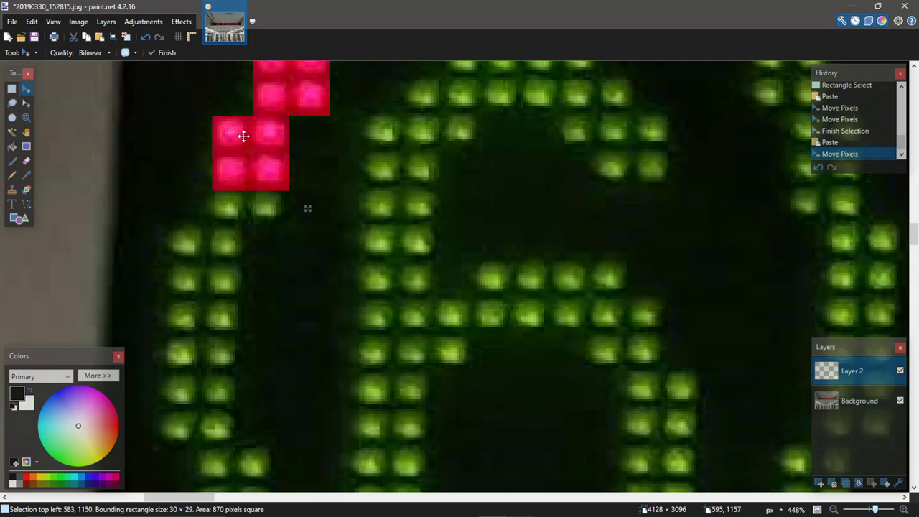
left_click(244, 135)
key("Return")
Step: Paste further red four-dot blocks down the opening parenthesis until all its remaining green dots are covered
key("ctrl+v")
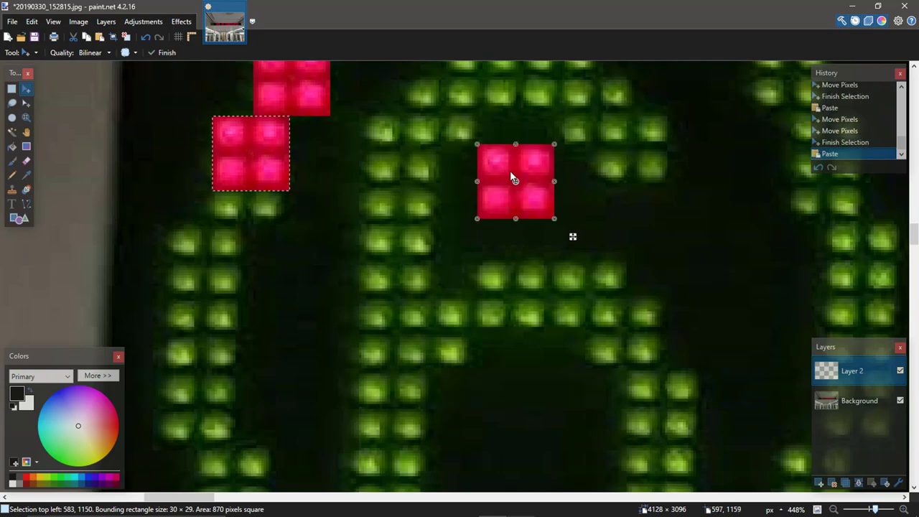
left_click_drag(541, 188, 271, 182)
key("ctrl+v")
left_click_drag(516, 181, 234, 278)
scroll(234, 277, "down", 1)
key("ctrl+v")
left_click_drag(516, 113, 224, 266)
scroll(226, 267, "down", 1)
key("ctrl+v")
key("ctrl+v")
key("ctrl+v")
left_click_drag(516, 101, 272, 319)
Step: Cover the green closing parenthesis with pasted red four-dot blocks, working up to its top dots, then deselect
scroll(271, 319, "right", 5)
key("ctrl+v")
left_click_drag(43, 101, 362, 296)
key("ctrl+v")
key("ctrl+v")
left_click_drag(369, 445, 433, 301)
key("ctrl+v")
scroll(369, 445, "up", 3)
key("ctrl+v")
left_click_drag(444, 260, 440, 257)
key("ctrl+v")
left_click_drag(441, 258, 396, 183)
key("s")
left_click(369, 196)
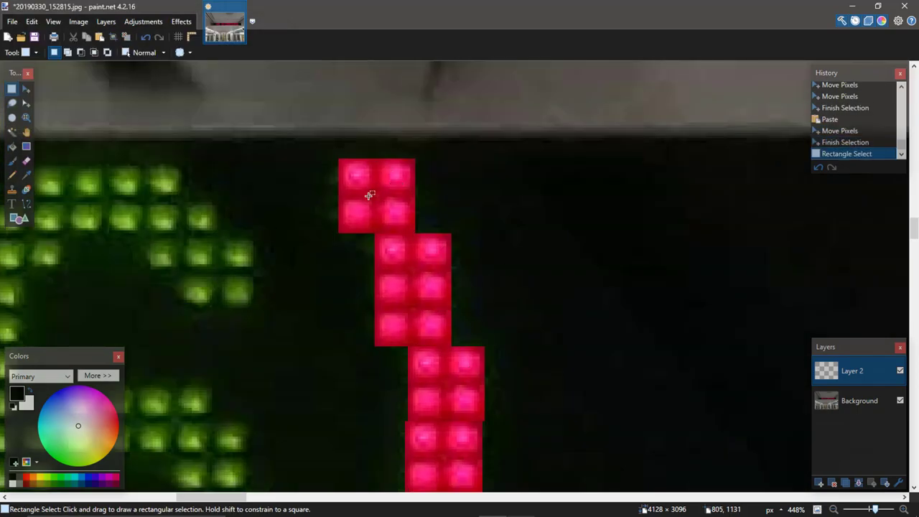
Step: Examine the red parentheses up close and within the whole sign, and compare them with the original 149 digits
left_click_drag(260, 269, 509, 136)
scroll(501, 146, "down", 2)
scroll(500, 146, "down", 2)
scroll(253, 129, "up", 2)
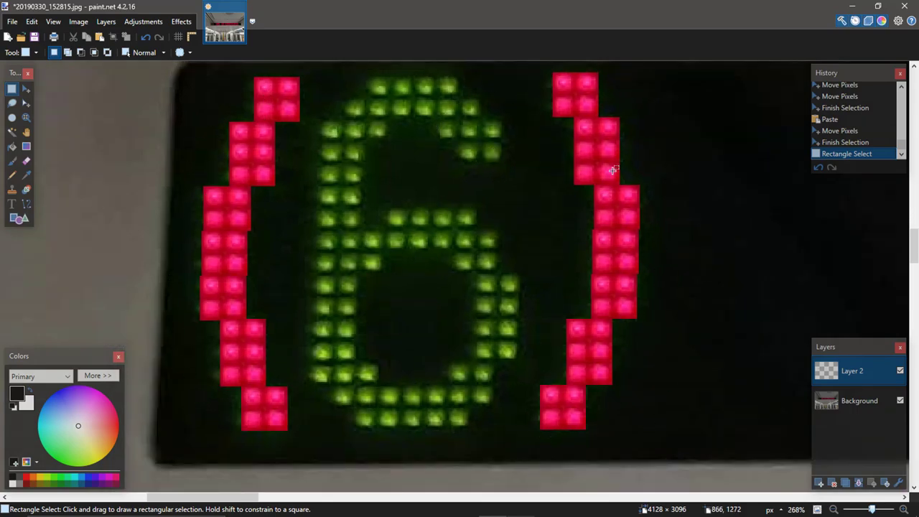
scroll(614, 170, "down", 1)
scroll(339, 164, "up", 1)
key("ctrl+b")
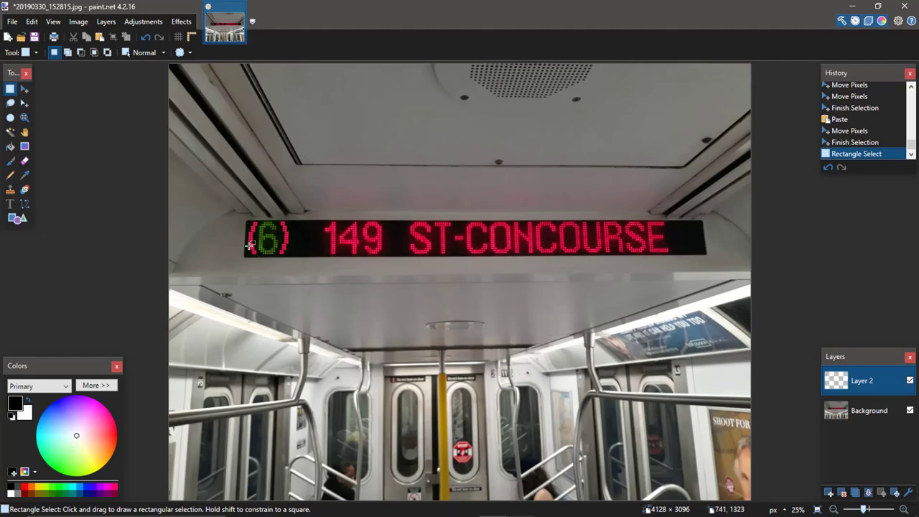
scroll(249, 245, "up", 3)
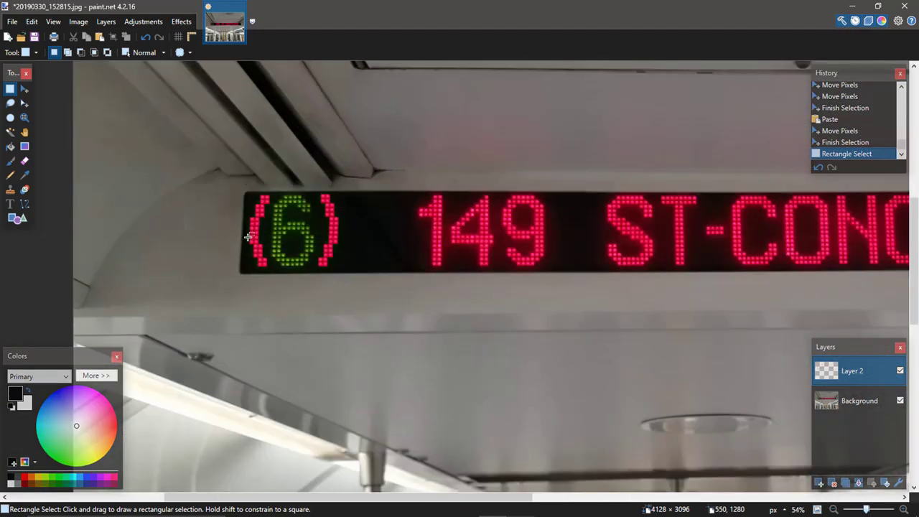
scroll(249, 238, "up", 1)
scroll(320, 297, "up", 1)
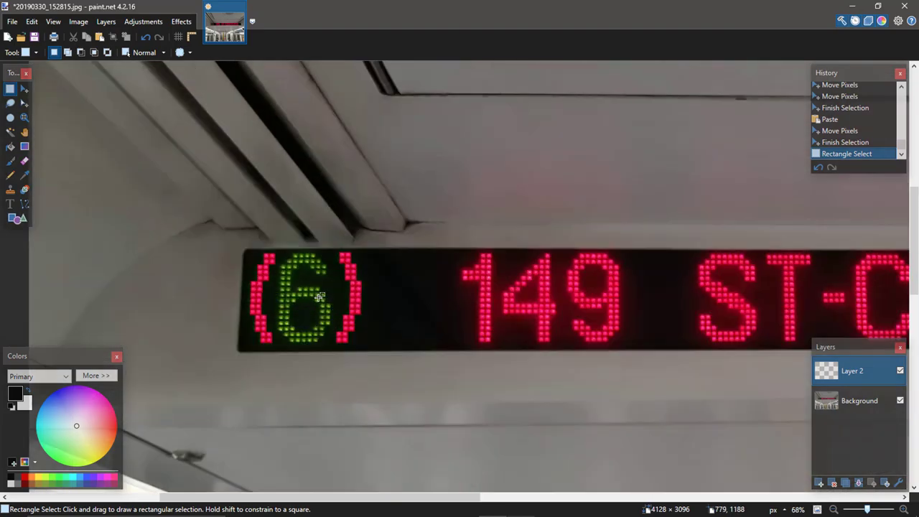
scroll(319, 297, "up", 3)
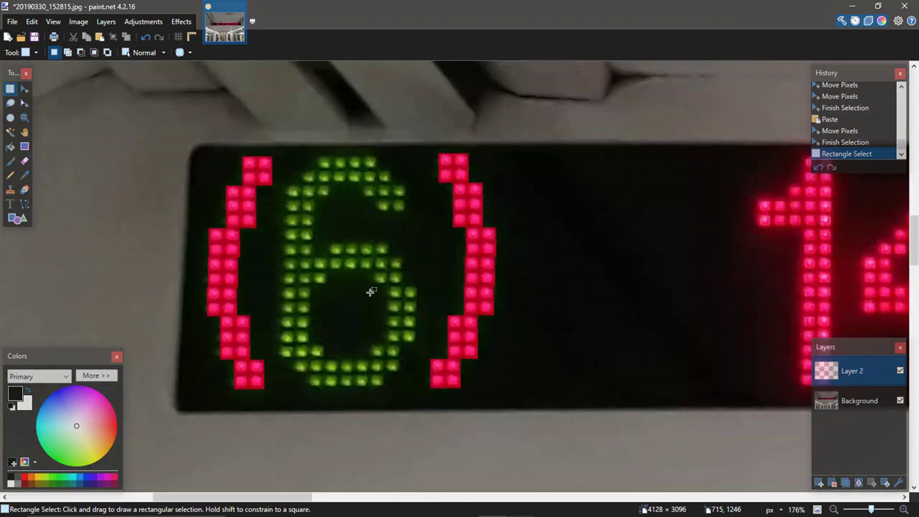
left_click_drag(366, 286, 419, 263)
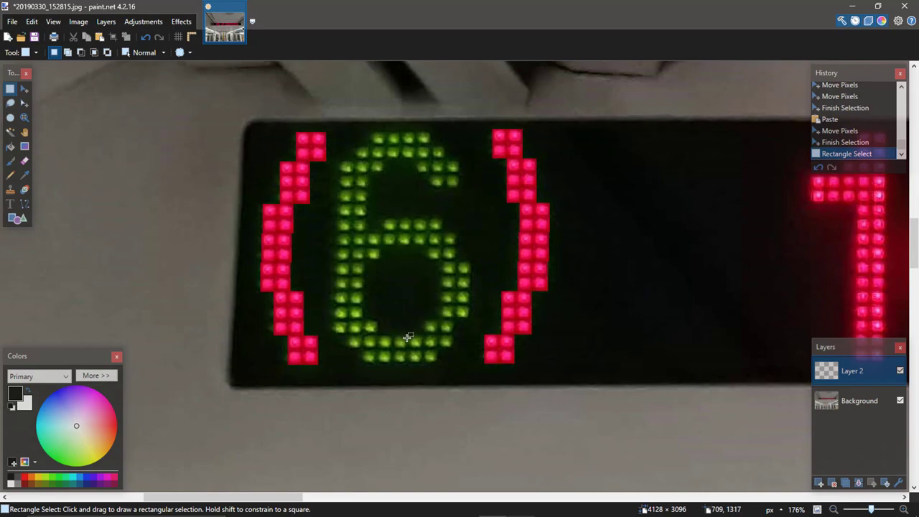
scroll(399, 291, "up", 2)
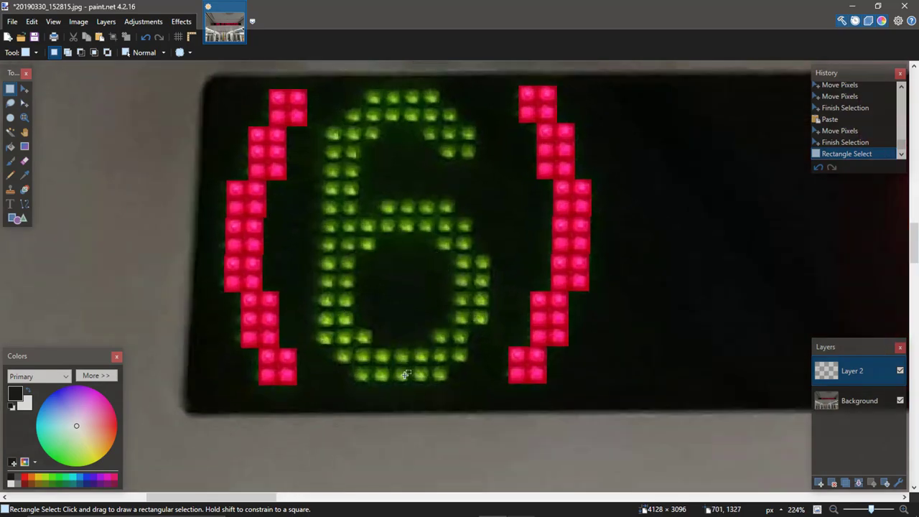
left_click_drag(537, 183, 480, 188)
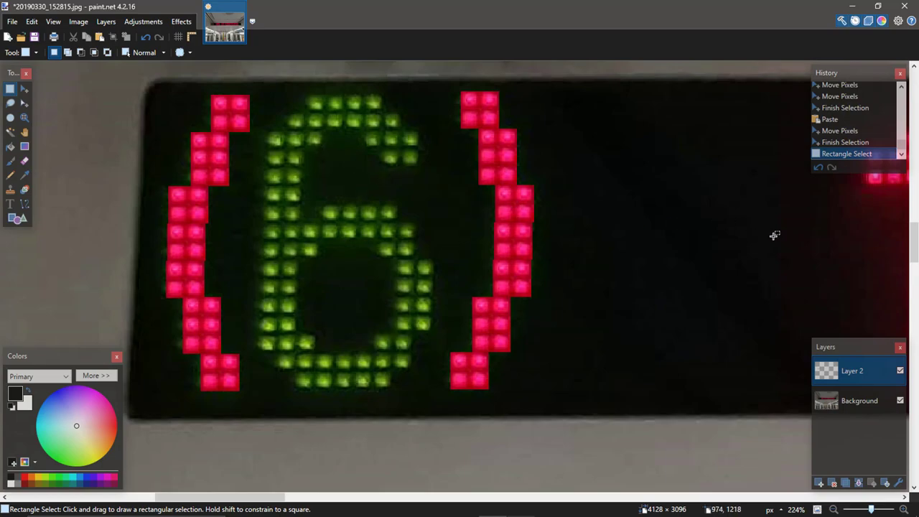
left_click_drag(844, 262, 506, 230)
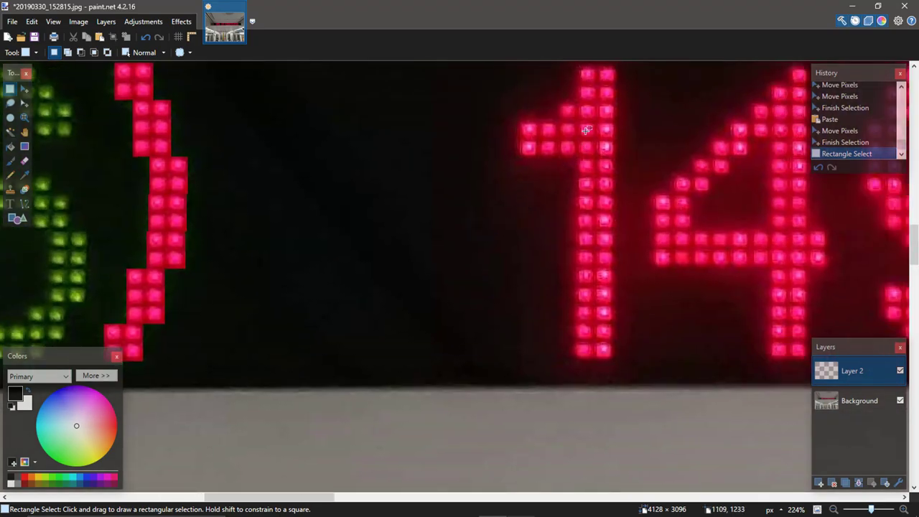
left_click_drag(559, 201, 587, 228)
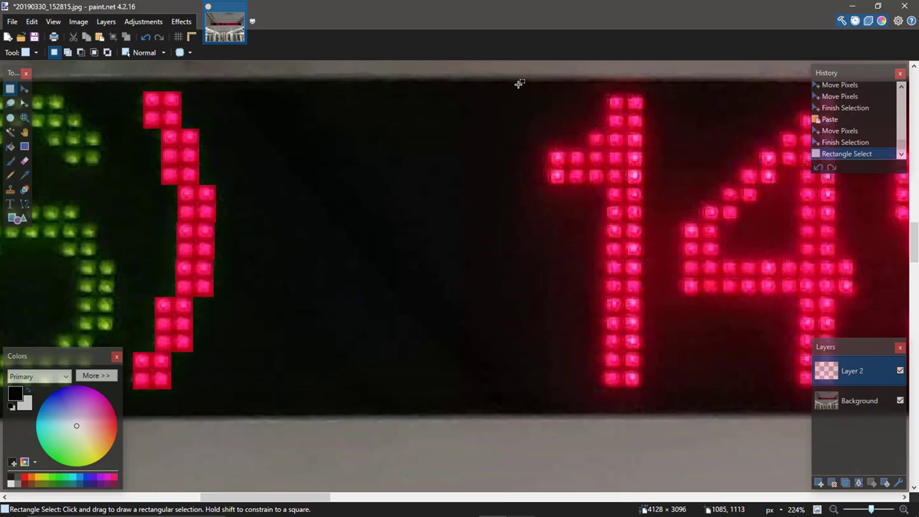
Step: Try a rectangular selection around the 1 of 149, then clear it
left_click_drag(518, 84, 662, 384)
left_click_drag(356, 236, 556, 188)
left_click(414, 235)
scroll(414, 235, "down", 2)
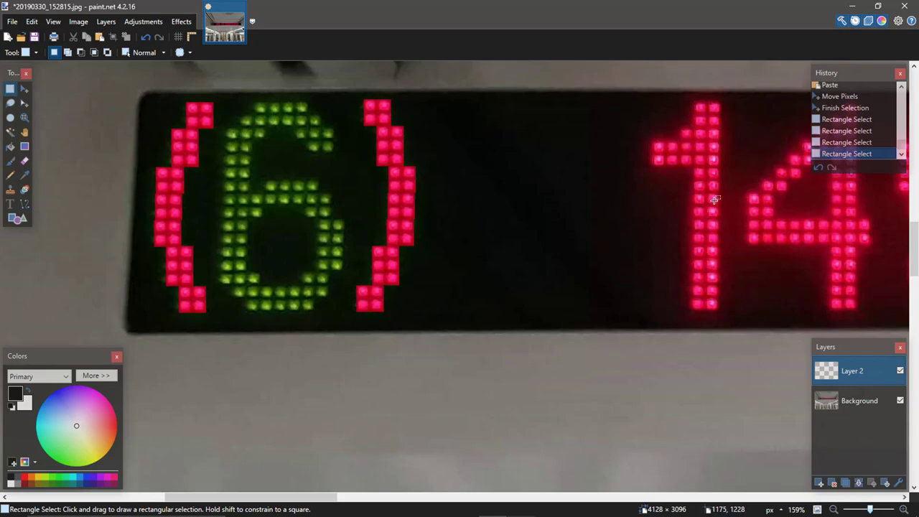
Step: Stack pasted red four-dot blocks over the green 6 to form the vertical stem of a 1 between the parentheses
scroll(260, 307, "up", 1)
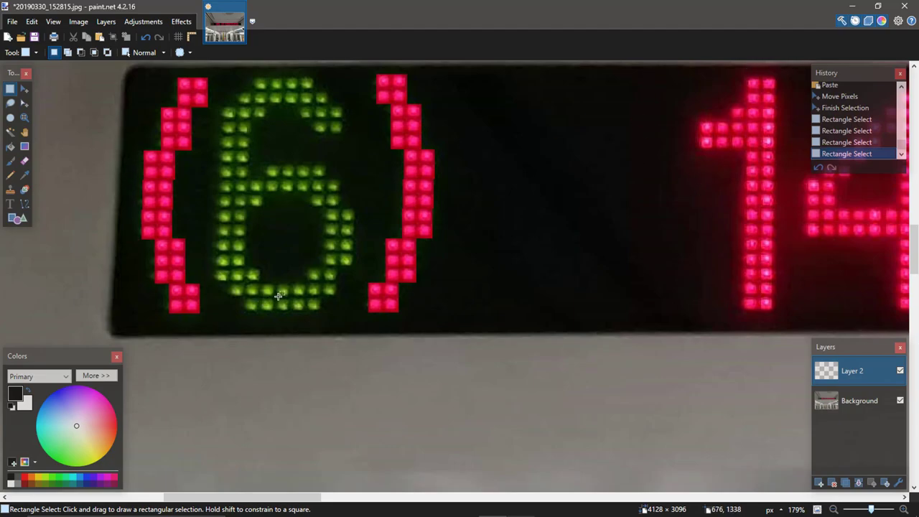
scroll(290, 305, "up", 4)
key("ctrl+v")
left_click_drag(557, 112, 315, 339)
key("ctrl+v")
left_click_drag(565, 108, 326, 138)
key("ctrl+v")
left_click_drag(568, 111, 329, 236)
scroll(426, 237, "up", 2)
key("ctrl+v")
key("ctrl+v")
left_click_drag(565, 244, 314, 168)
key("ctrl+v")
left_click_drag(573, 245, 337, 123)
Step: Add pasted red four-dot blocks beside the upper stem to form the left flag of the new 1, then deselect
scroll(134, 137, "up", 2)
key("ctrl+v")
scroll(606, 219, "down", 1)
left_click_drag(492, 187, 223, 210)
scroll(311, 184, "up", 2)
key("ctrl+v")
left_click_drag(592, 206, 213, 217)
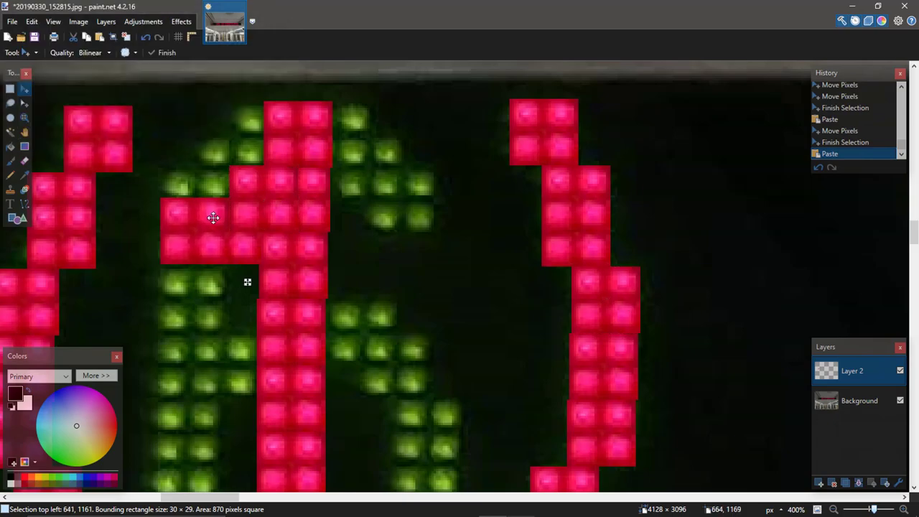
left_click(13, 89)
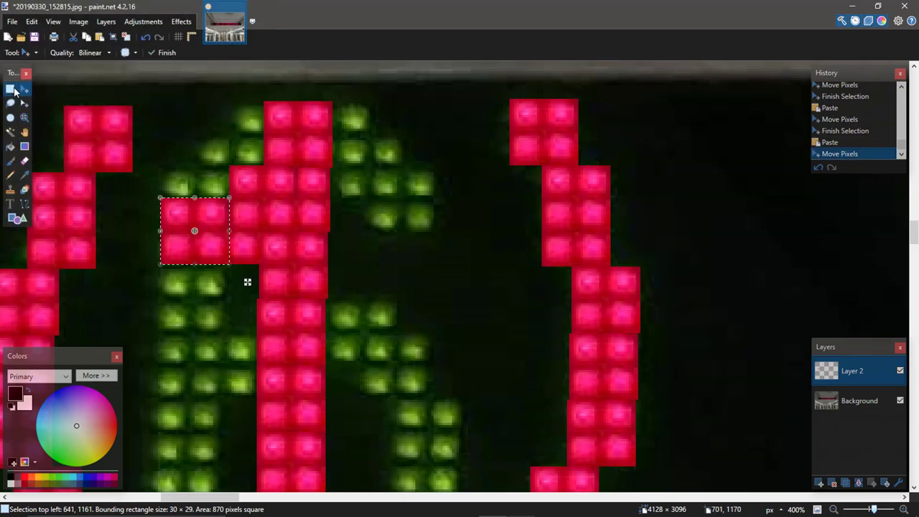
left_click(323, 220)
Step: Select the new red 1 with a rectangle of about 92 × 247 pixels, shift it 15 pixels right and deselect
scroll(336, 221, "down", 3)
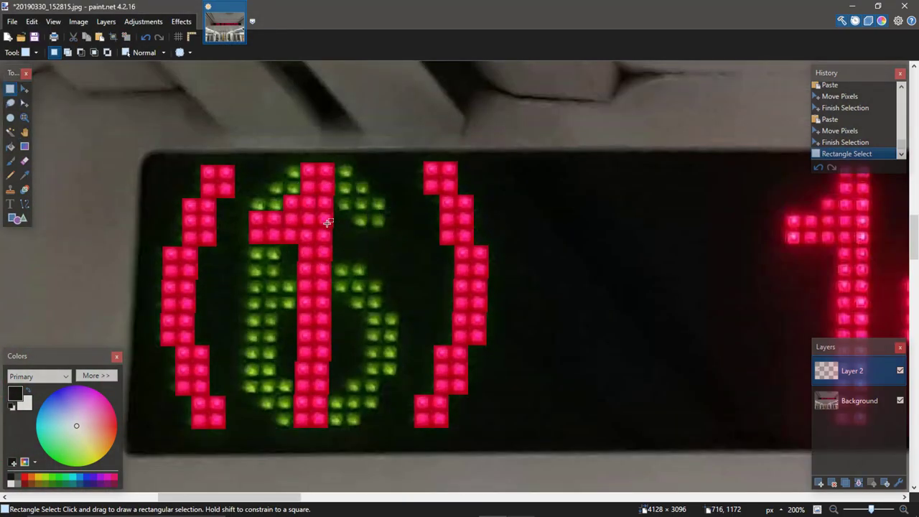
left_click_drag(329, 222, 380, 172)
left_click_drag(272, 127, 378, 409)
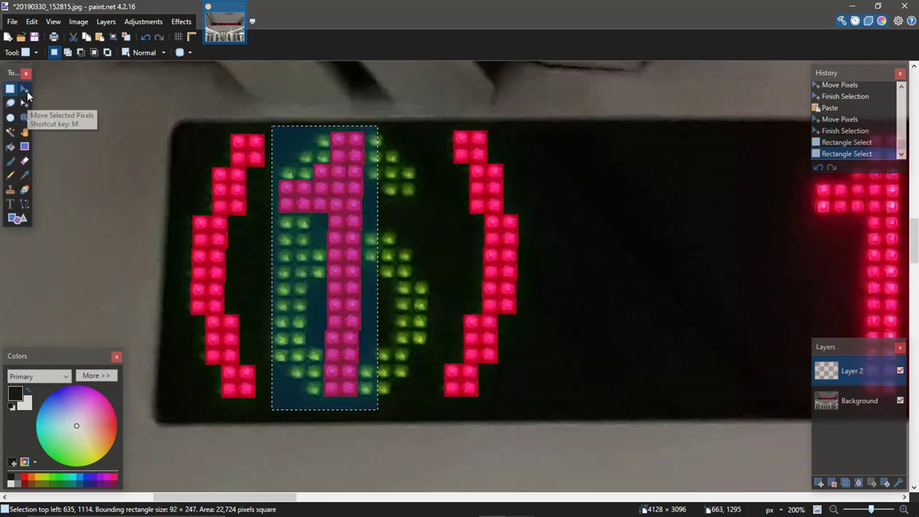
left_click(26, 92)
key("Right")
key("Right")
key("Right")
key("Right")
key("Right")
key("Right")
key("Right")
key("Right")
key("Right")
key("Right")
key("Right")
key("Right")
key("Right")
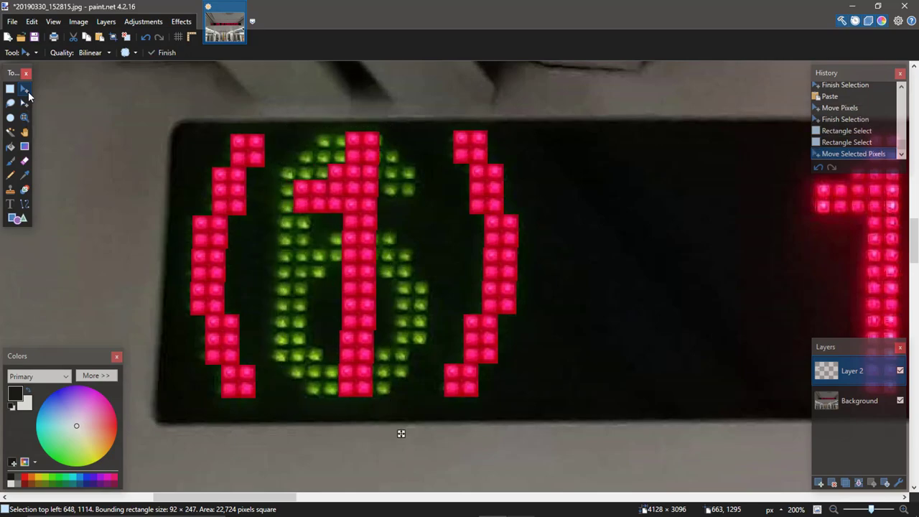
key("Right")
key("Right")
left_click(10, 88)
left_click(370, 186)
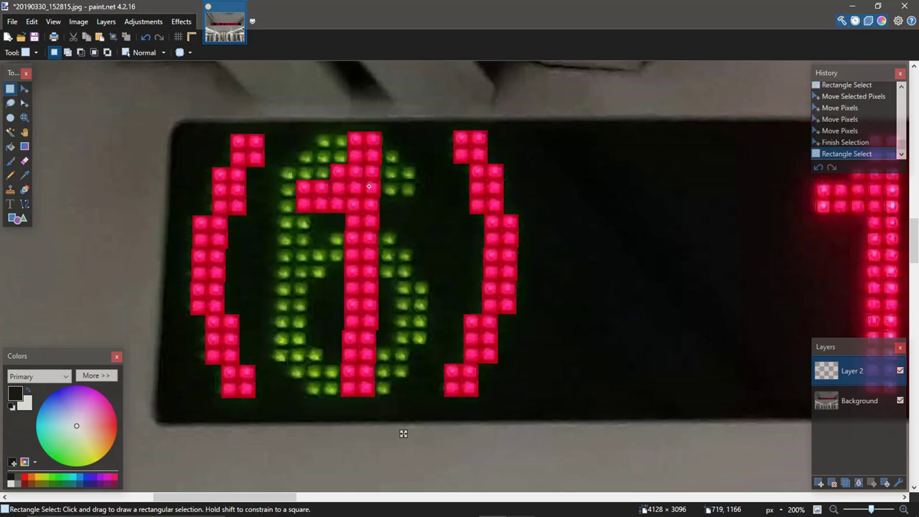
Step: Select the lower end of the red 1's stem with a rectangle of about 54 × 69 pixels, shift it 2 pixels right and deselect
key("ctrl+b")
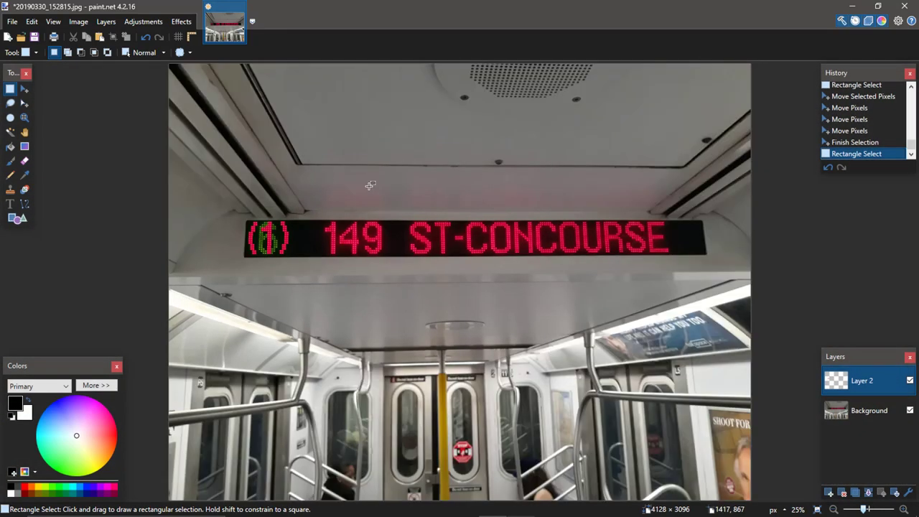
scroll(370, 186, "up", 3)
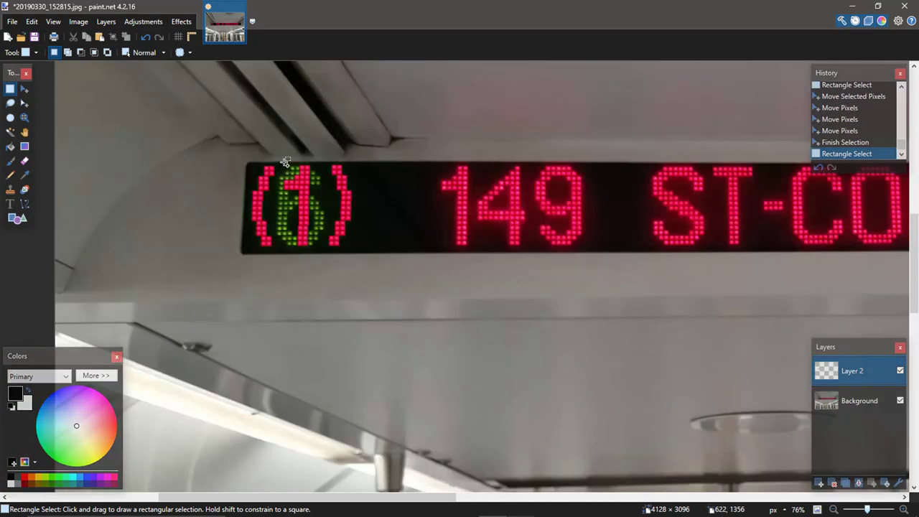
scroll(295, 154, "up", 2)
scroll(295, 136, "up", 3)
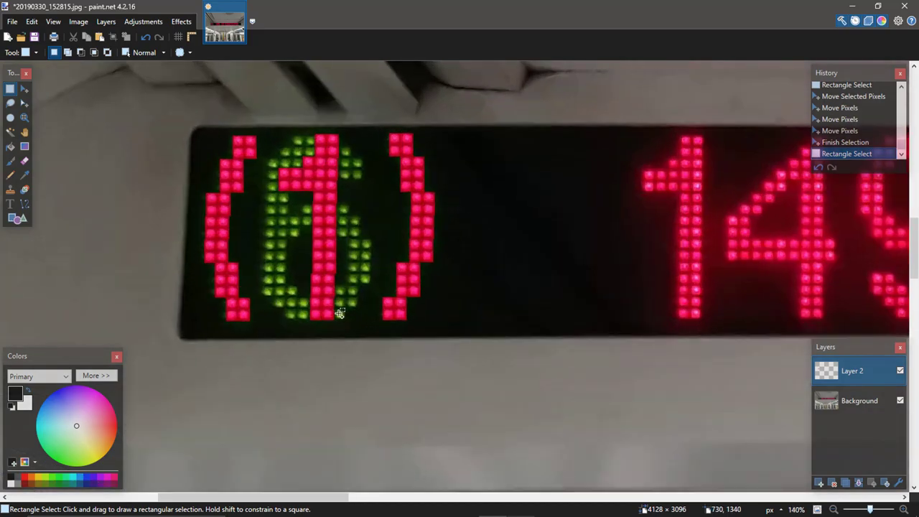
left_click(309, 286)
left_click_drag(308, 286, 288, 257)
scroll(304, 274, "up", 1)
scroll(337, 298, "up", 1)
left_click(374, 341)
scroll(390, 386, "up", 3)
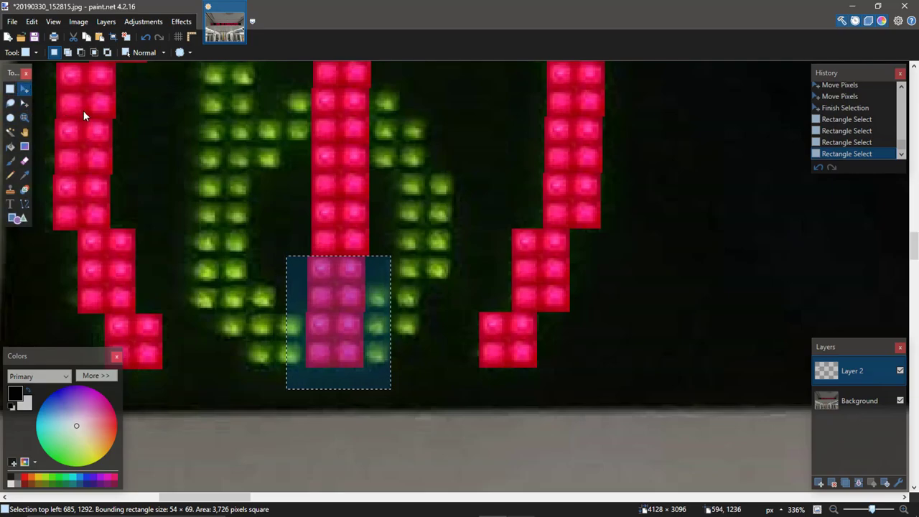
key("Right")
key("Right")
key("s")
key("s")
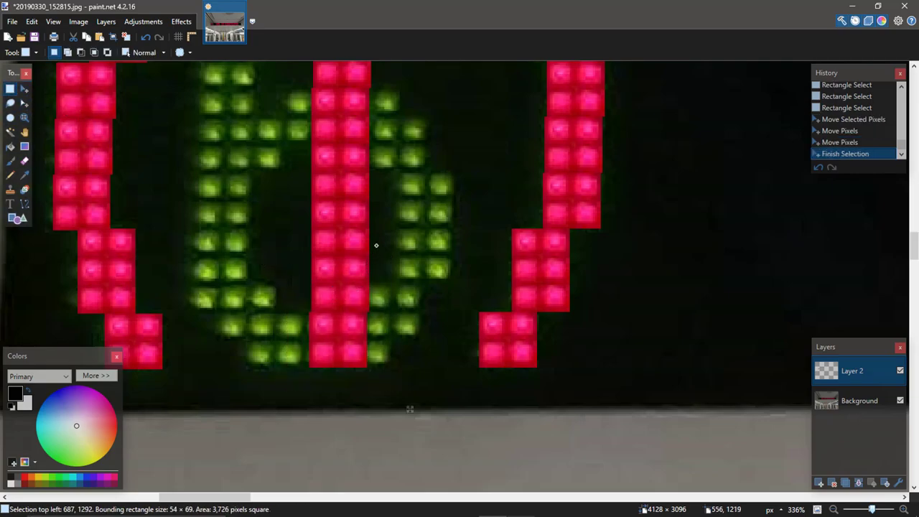
left_click(376, 242)
Step: On the Background layer, copy a blank black area of about 152 × 240 pixels between the closing parenthesis and 149, and paste it
scroll(425, 151, "down", 2)
left_click_drag(453, 145, 462, 183)
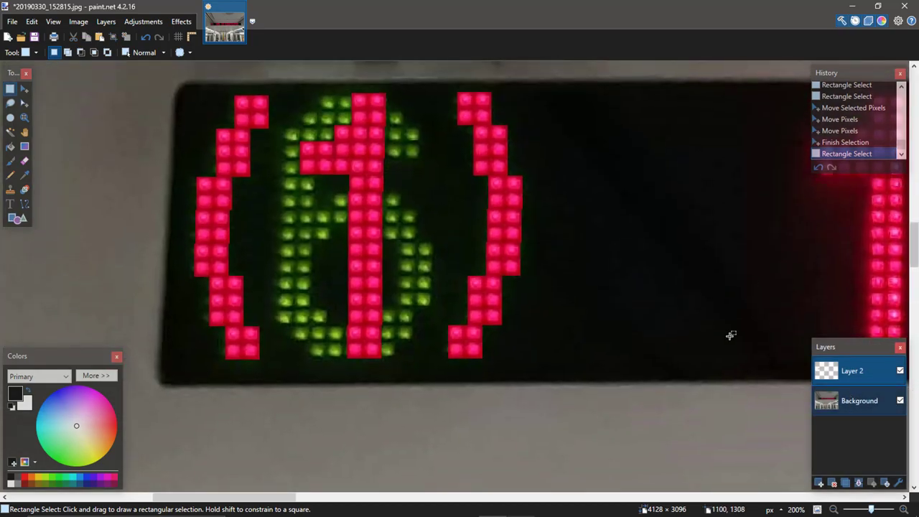
left_click_drag(485, 117, 465, 153)
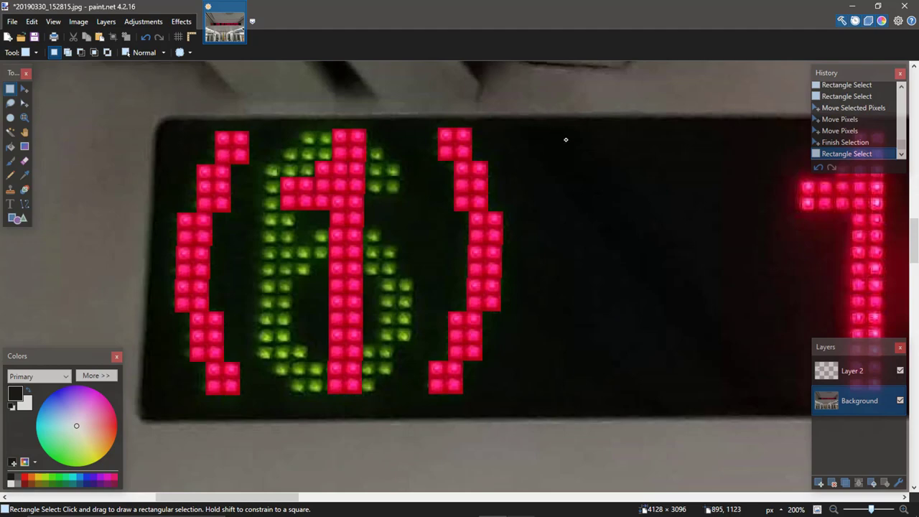
left_click_drag(556, 133, 730, 410)
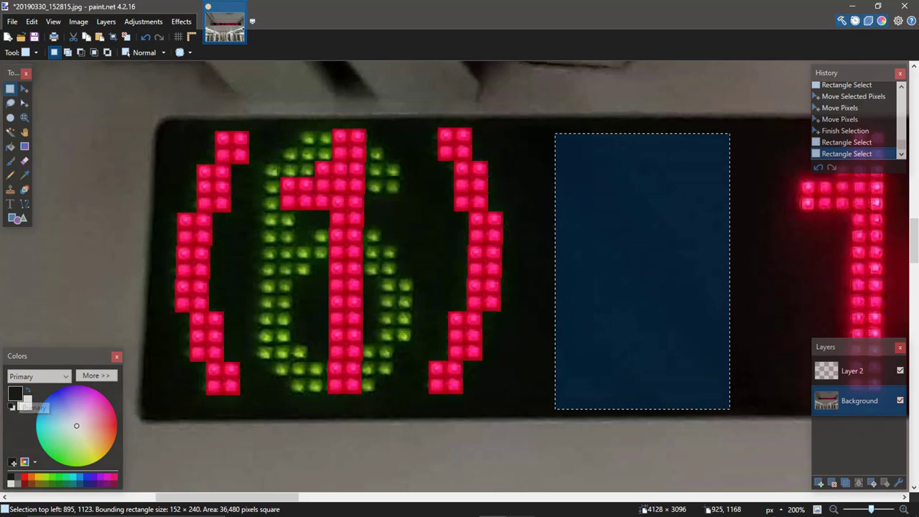
left_click_drag(801, 206, 251, 179)
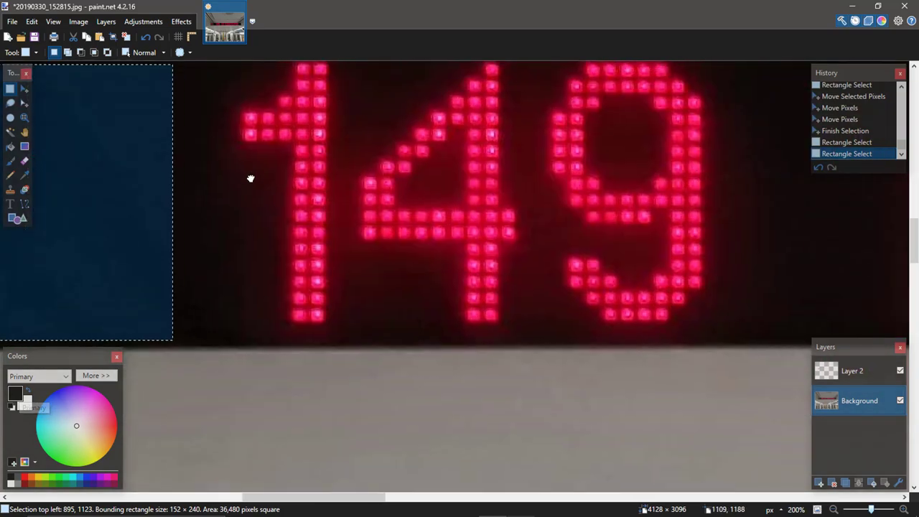
scroll(388, 151, "left", 10)
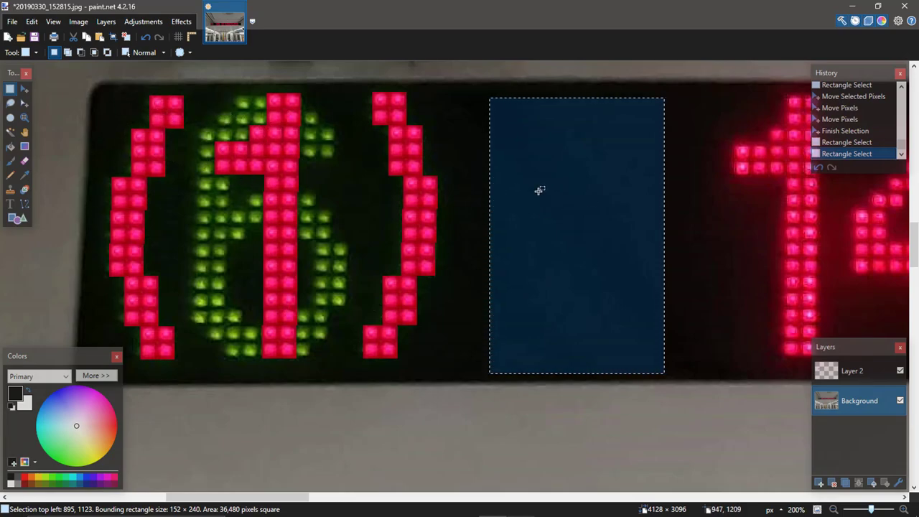
key("ctrl+v")
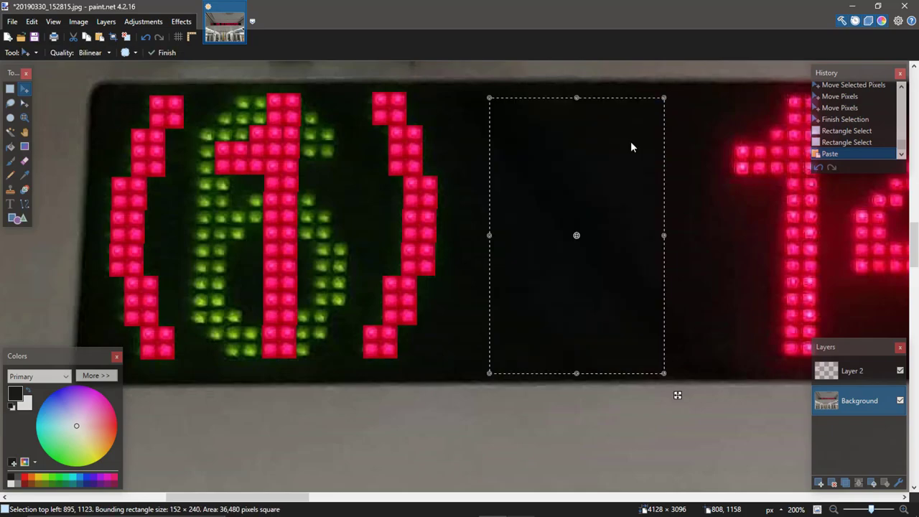
Step: Move the pasted black patch over the left half of the green 6, rotate it to -2.33° and align it inside the sign's left edge
left_click_drag(548, 139, 240, 131)
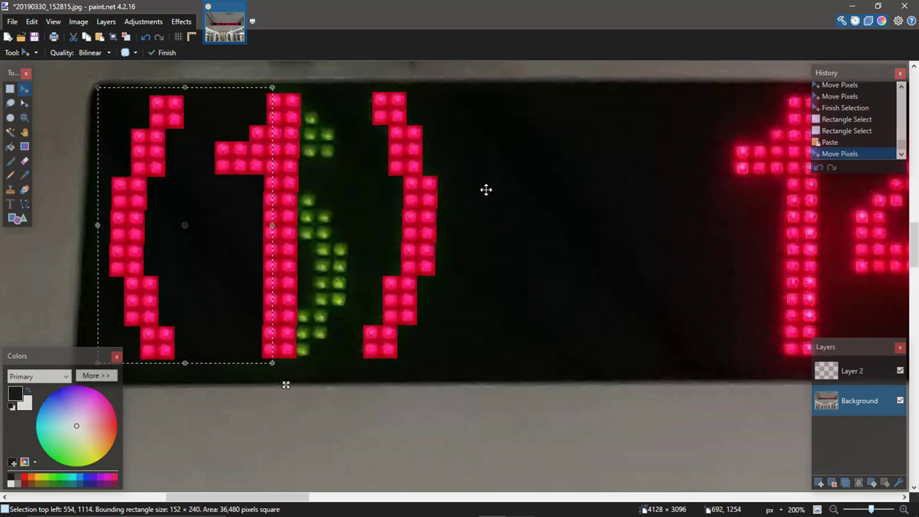
left_click_drag(548, 164, 624, 127)
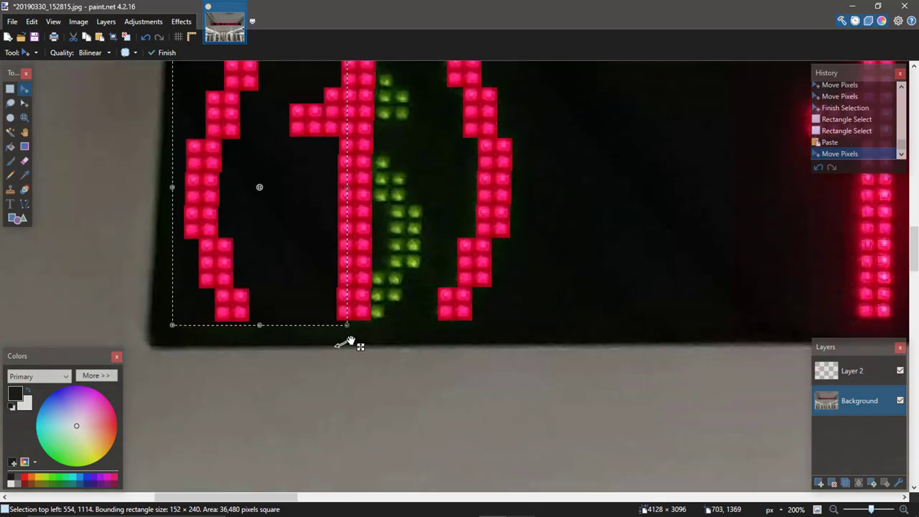
left_click_drag(350, 340, 344, 344)
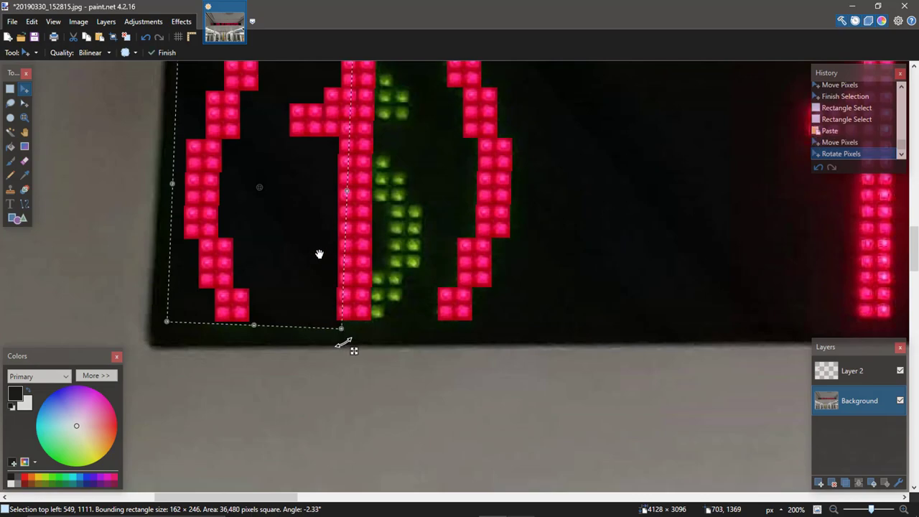
left_click_drag(320, 250, 312, 256)
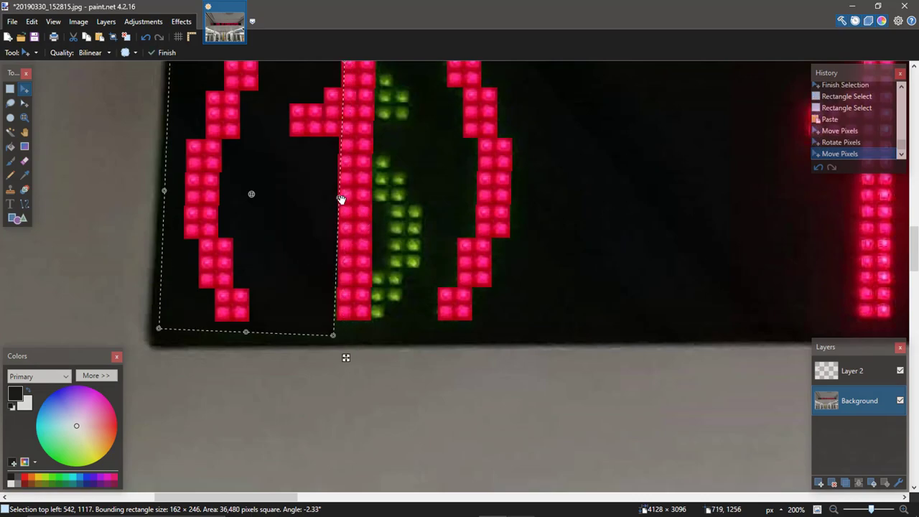
Step: Try stretching the rotated black patch rightward to about 418 × 256 pixels, then undo the resize
left_click_drag(346, 357, 649, 361)
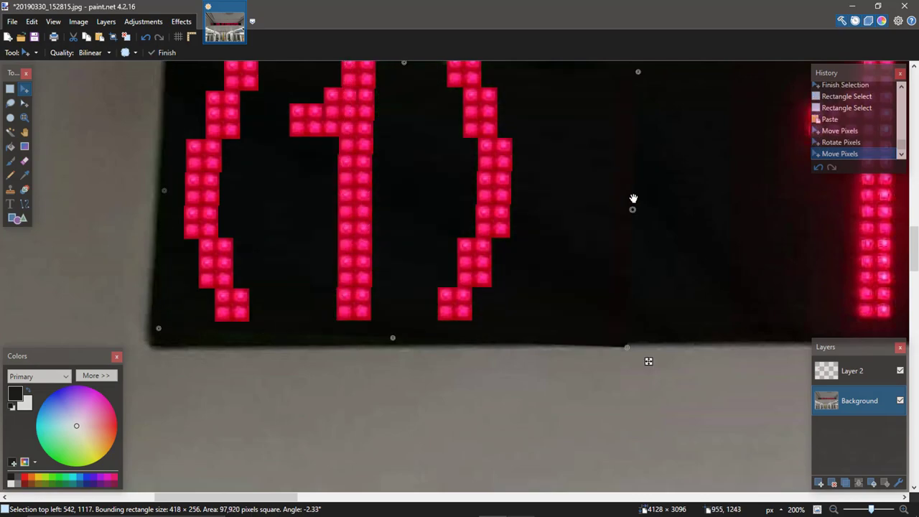
key("ctrl+z")
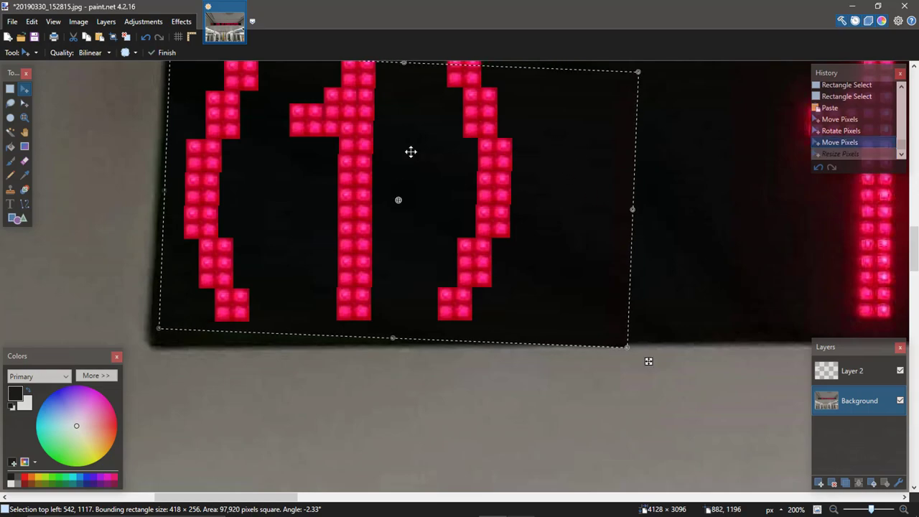
Step: Paste further black patches around the new (1) to cover the remaining green dots and glow on the sign
scroll(312, 209, "up", 1)
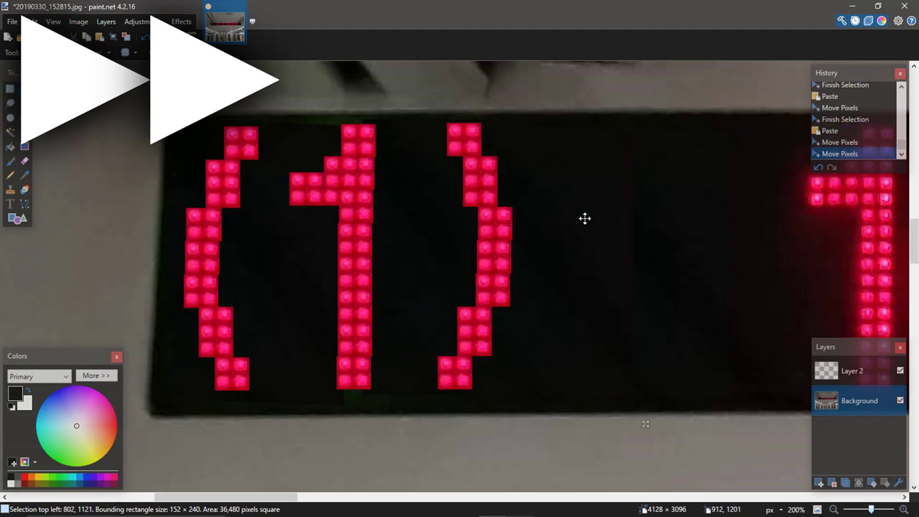
key("ctrl+v")
left_click_drag(586, 218, 443, 226)
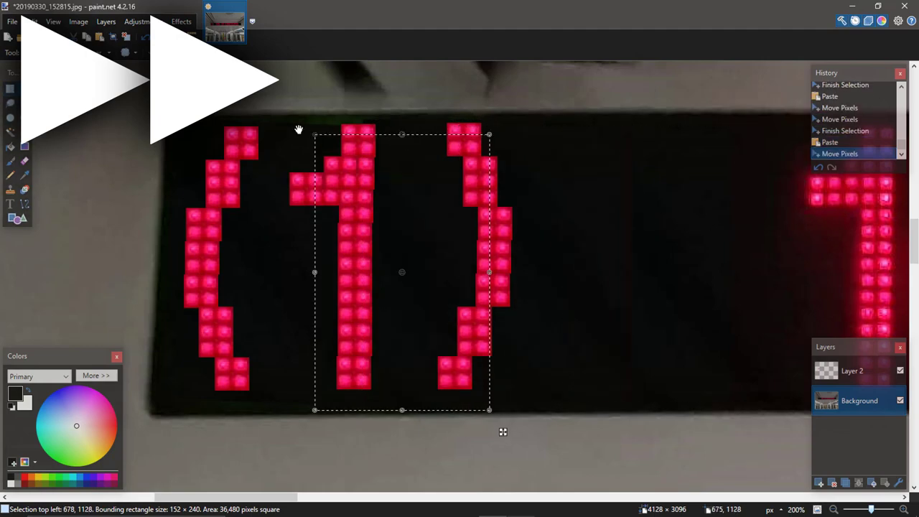
key("ctrl+v")
left_click_drag(456, 280, 251, 420)
key("ctrl+v")
left_click_drag(524, 149, 608, 185)
Step: Copy a black strip of about 18 × 178 pixels right of the parentheses, paste it over the adjacent patch seam and deselect
key("s")
left_click_drag(581, 146, 603, 351)
key("ctrl+c")
key("ctrl+v")
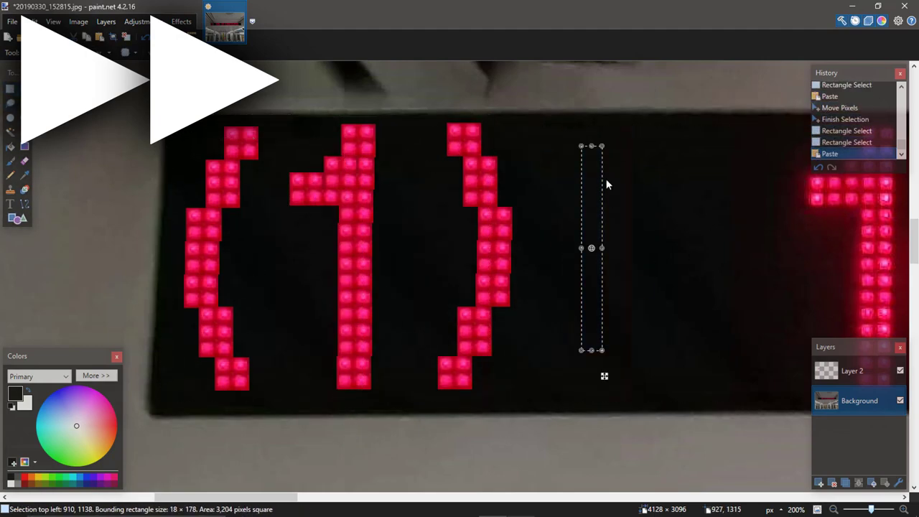
left_click_drag(608, 184, 647, 181)
key("Return")
key("s")
left_click(627, 205)
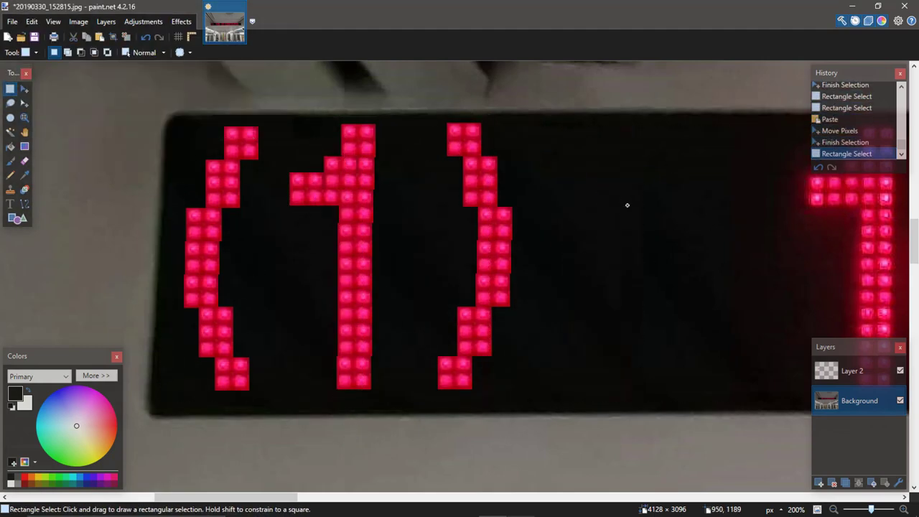
Step: Duplicate Layer 2, which holds the red (1), twice
key("ctrl+b")
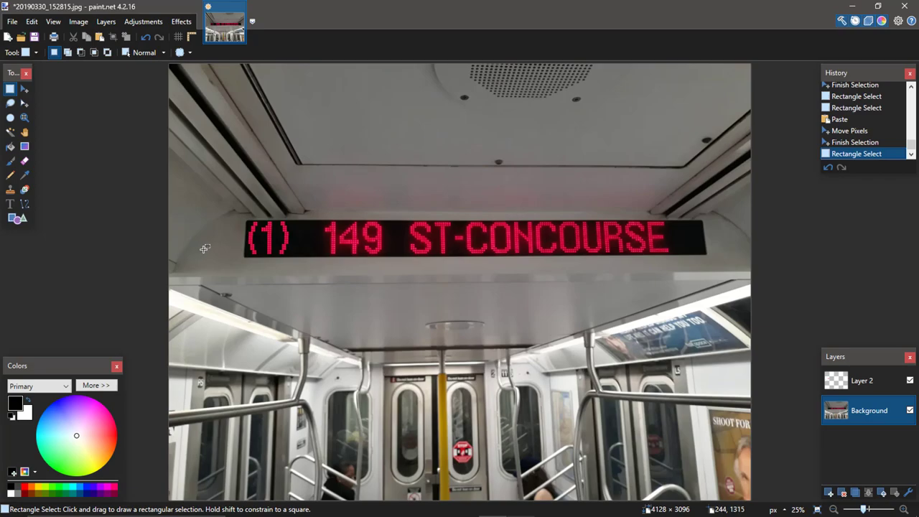
scroll(204, 248, "up", 5)
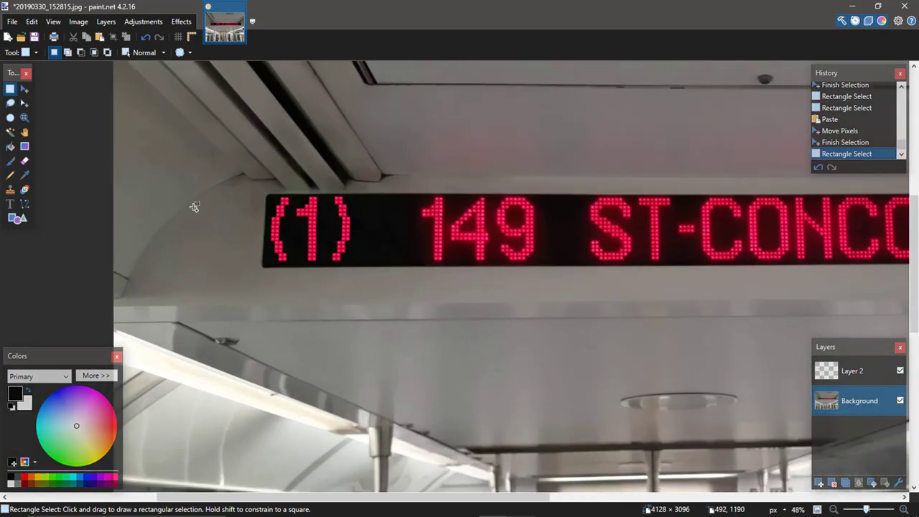
scroll(280, 219, "up", 1)
scroll(281, 221, "up", 3)
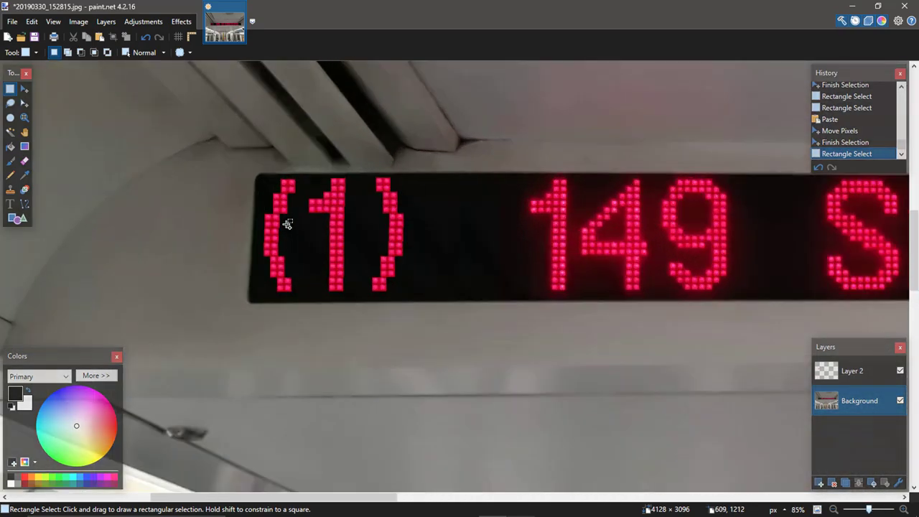
scroll(502, 231, "down", 2)
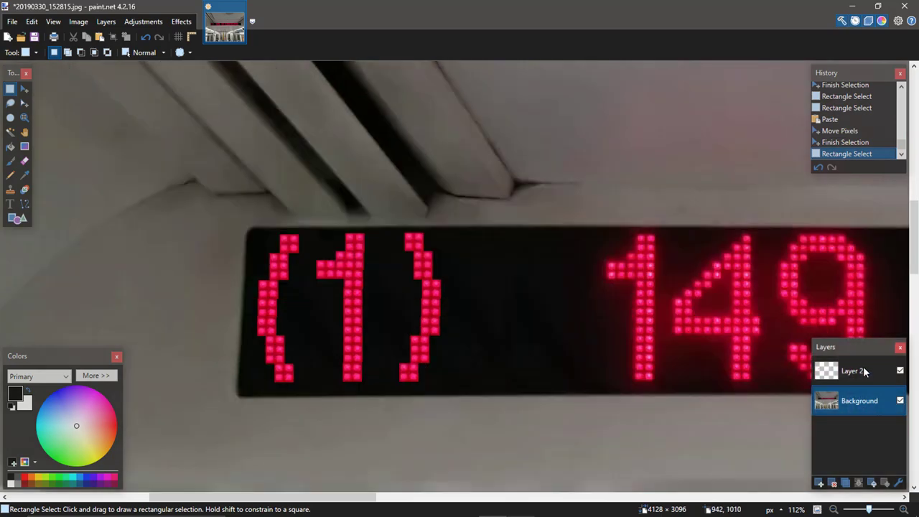
key("alt+Page_Up")
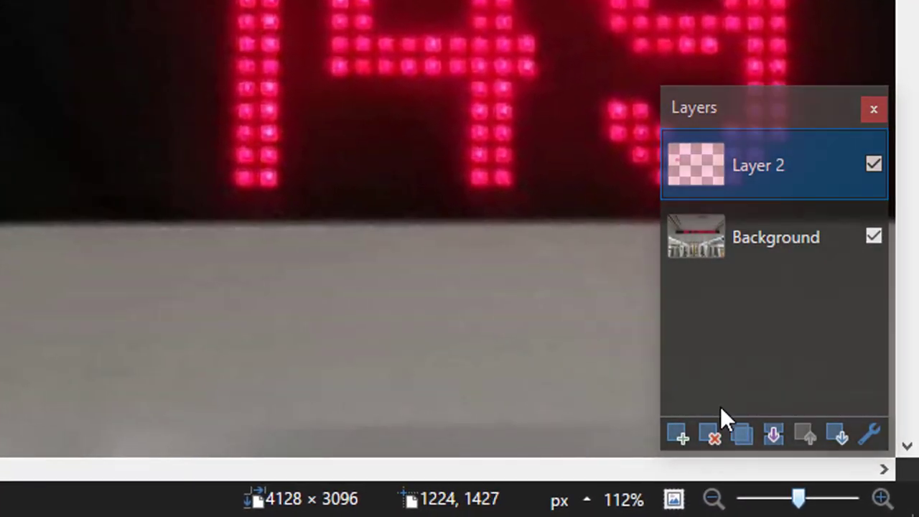
scroll(744, 435, "down", 3)
left_click(744, 435)
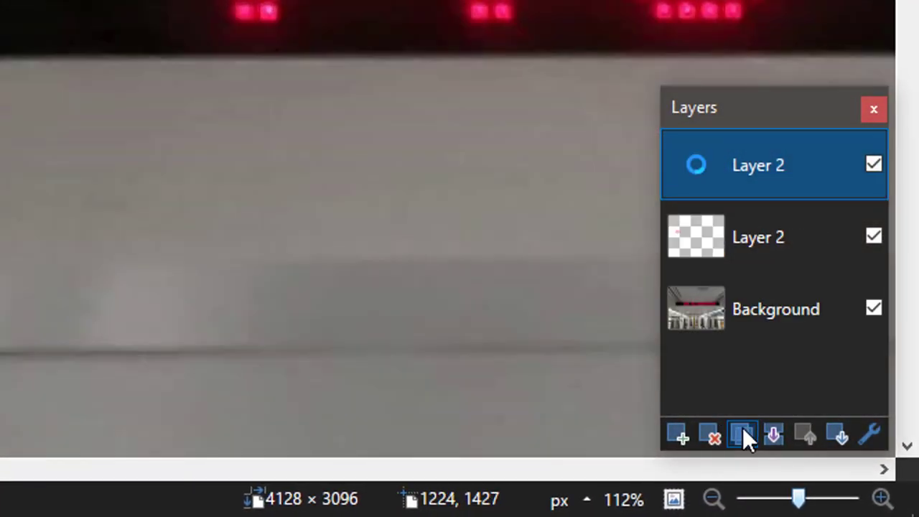
left_click(743, 434)
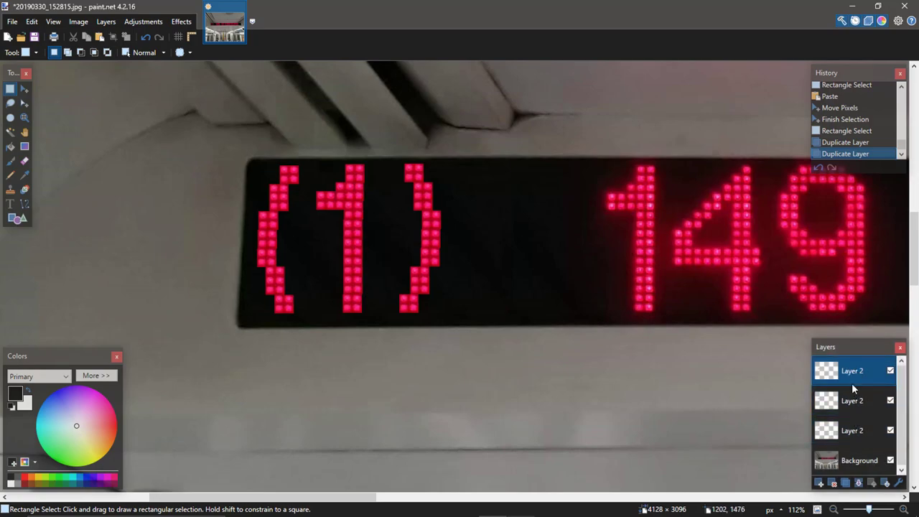
Step: Apply a wide Gaussian Blur to the lowest Layer 2 copy, directly above the Background, as a soft glow
left_click(851, 431)
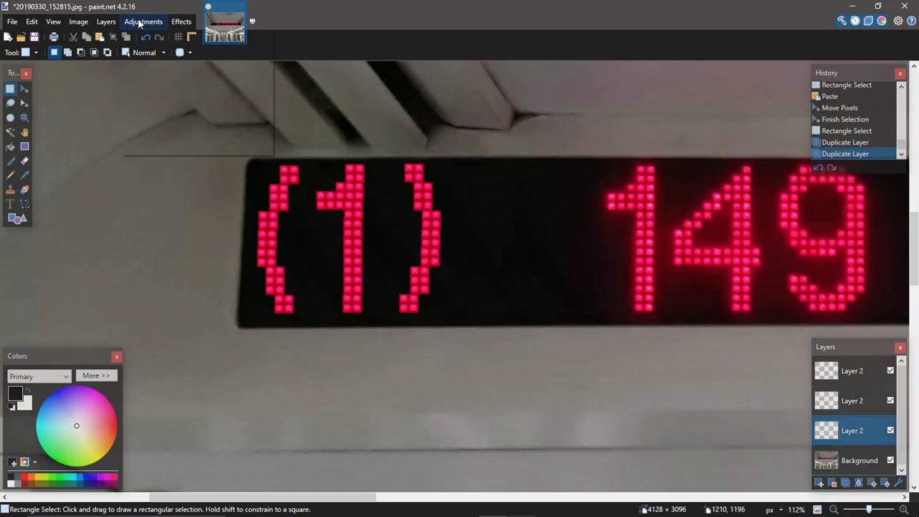
left_click(181, 21)
left_click(180, 21)
left_click(136, 21)
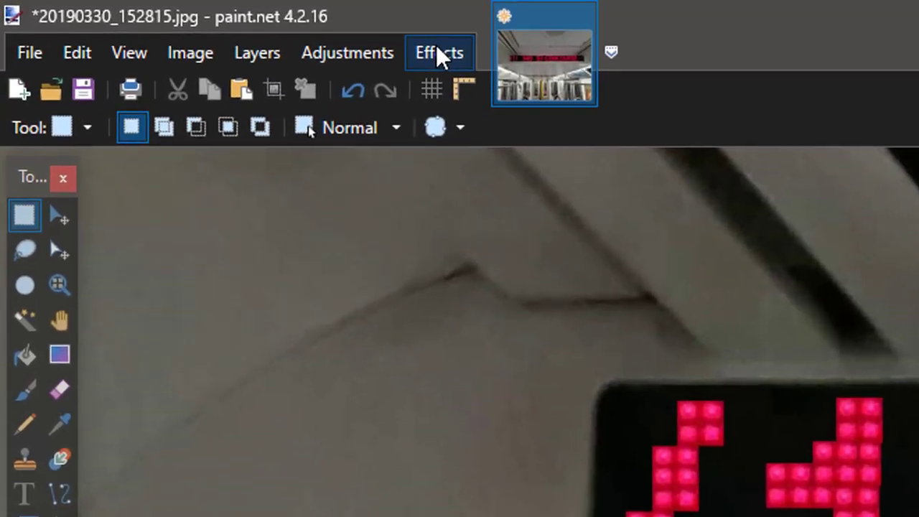
left_click(207, 26)
mouse_move(222, 60)
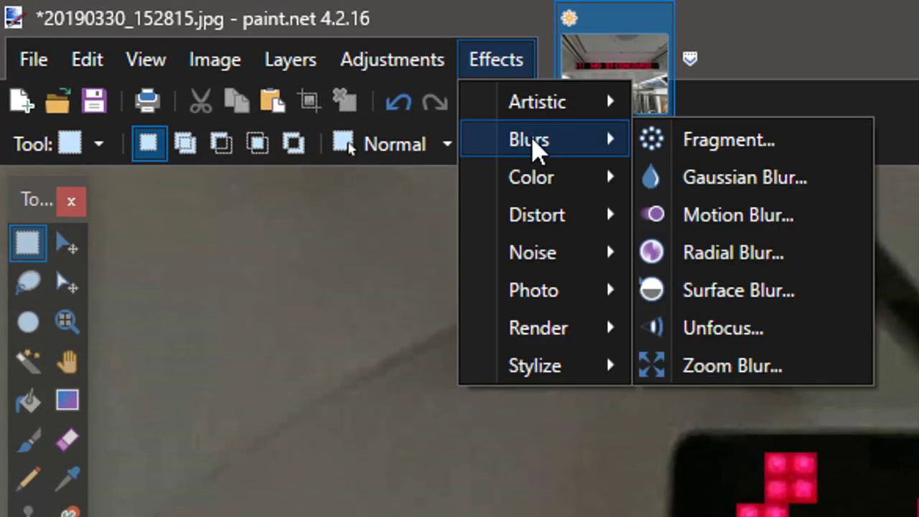
left_click(818, 186)
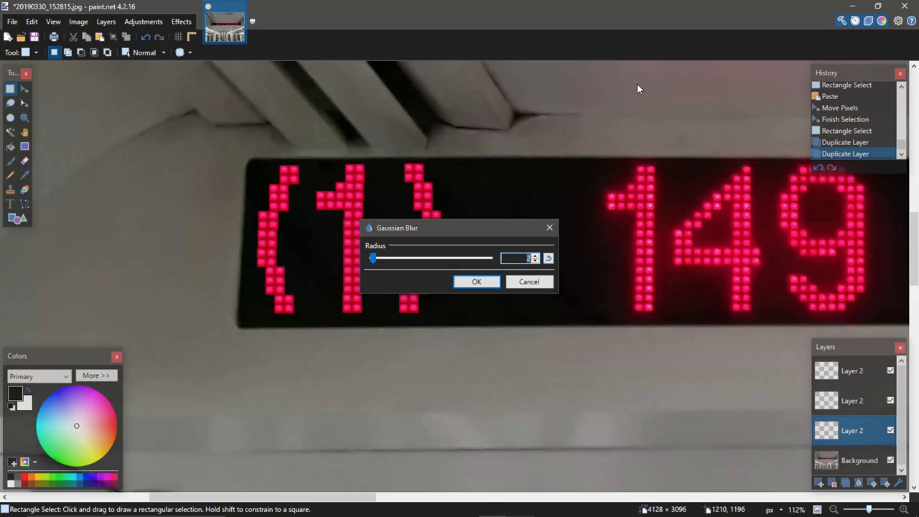
left_click_drag(402, 227, 532, 234)
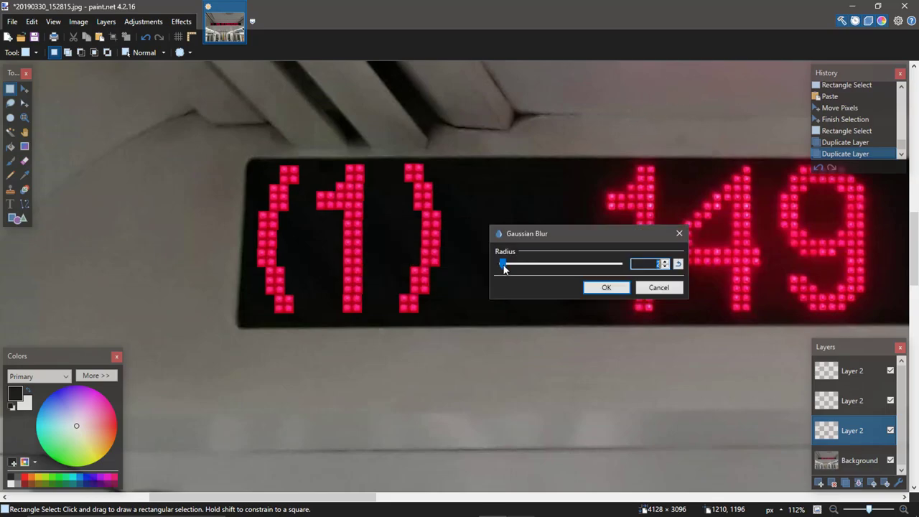
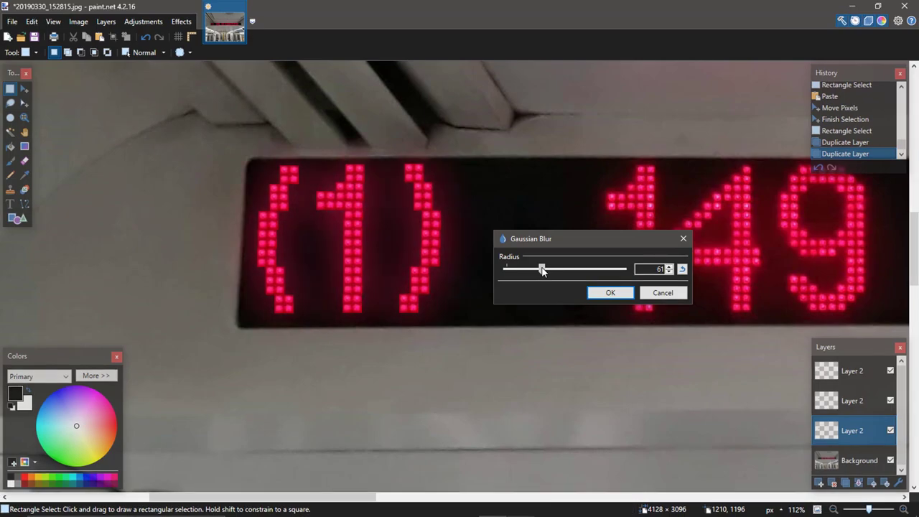
left_click_drag(541, 269, 530, 271)
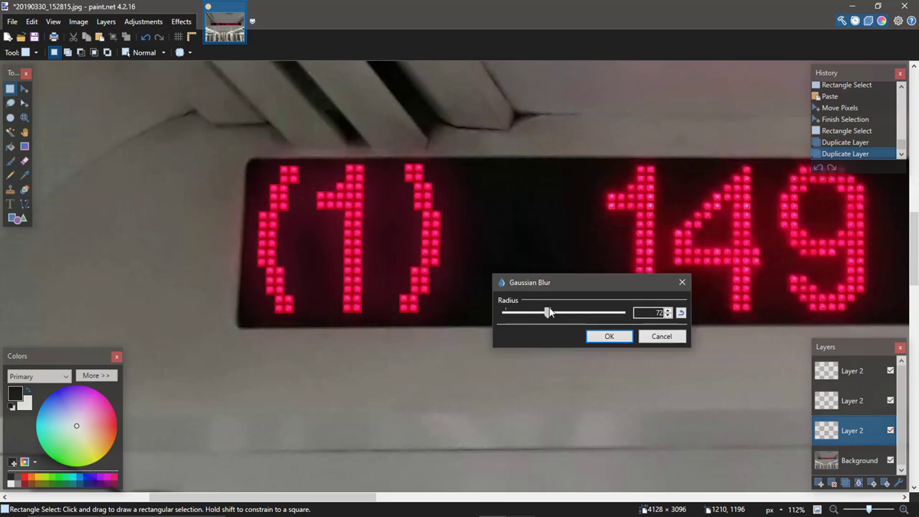
mouse_move(549, 311)
left_mouse_down()
mouse_move(534, 312)
mouse_move(543, 323)
left_mouse_up()
left_click(610, 343)
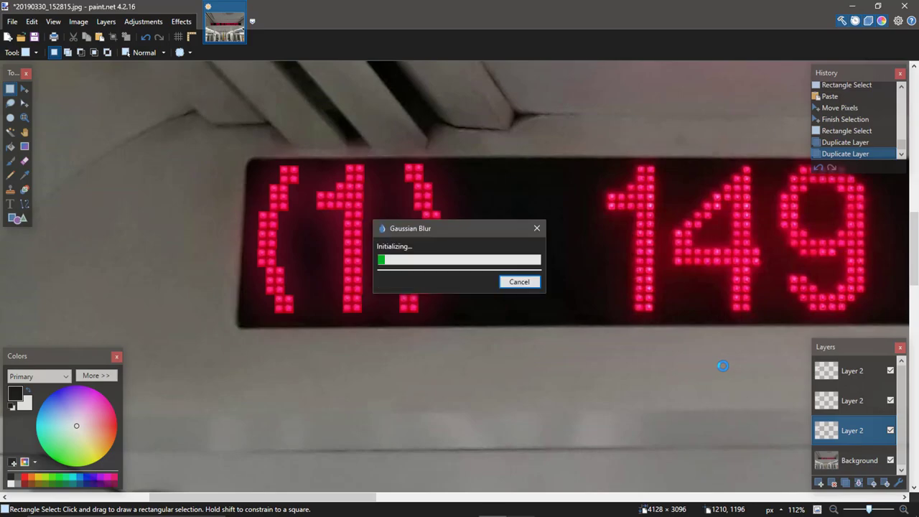
Step: Apply a Gaussian Blur with radius 7 to the middle Layer 2 copy and compare the sign with and without it
left_click(866, 400)
left_click(181, 22)
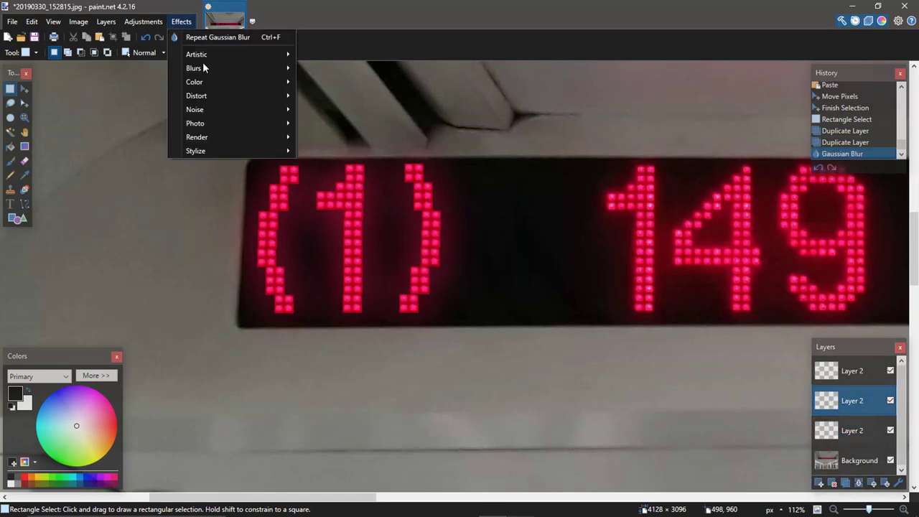
mouse_move(215, 67)
left_click(338, 82)
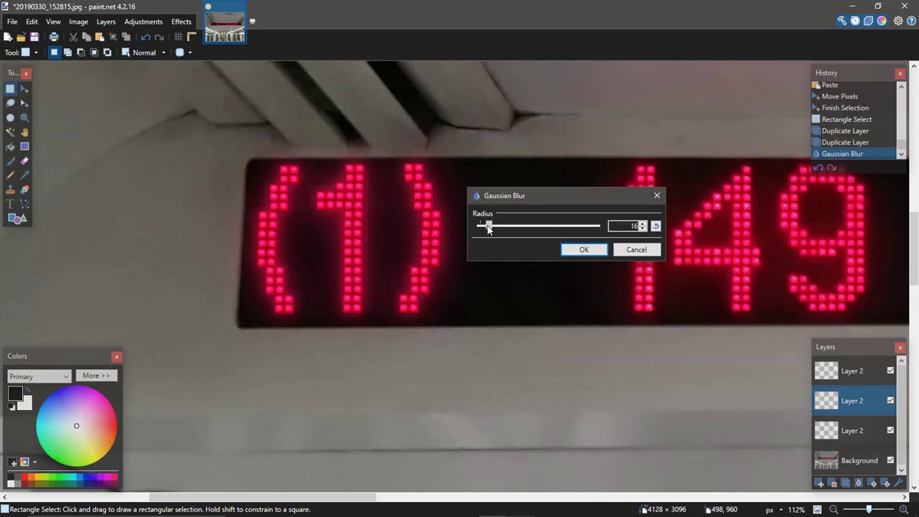
left_click_drag(481, 224, 485, 226)
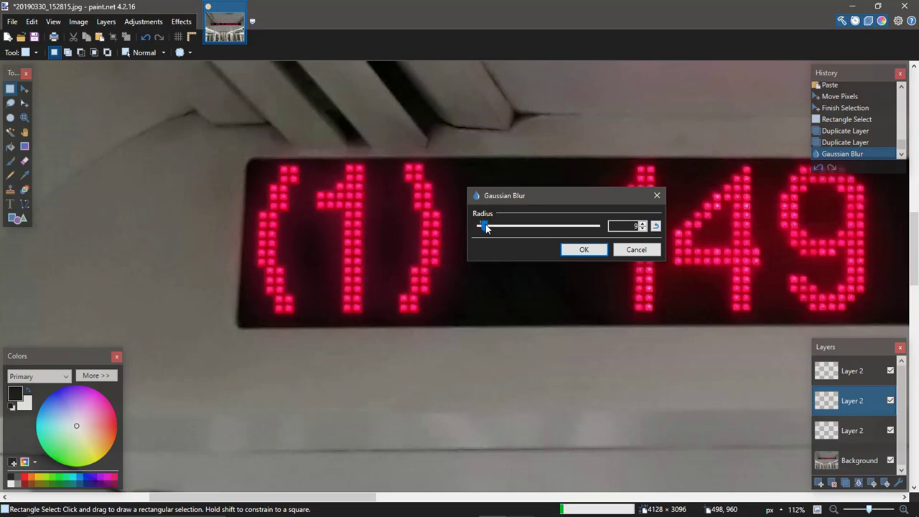
left_click(643, 229)
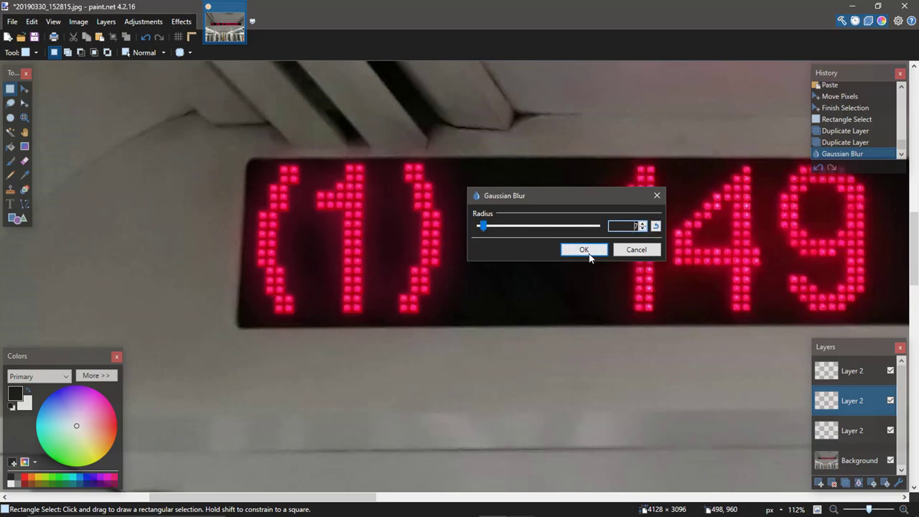
left_click(596, 251)
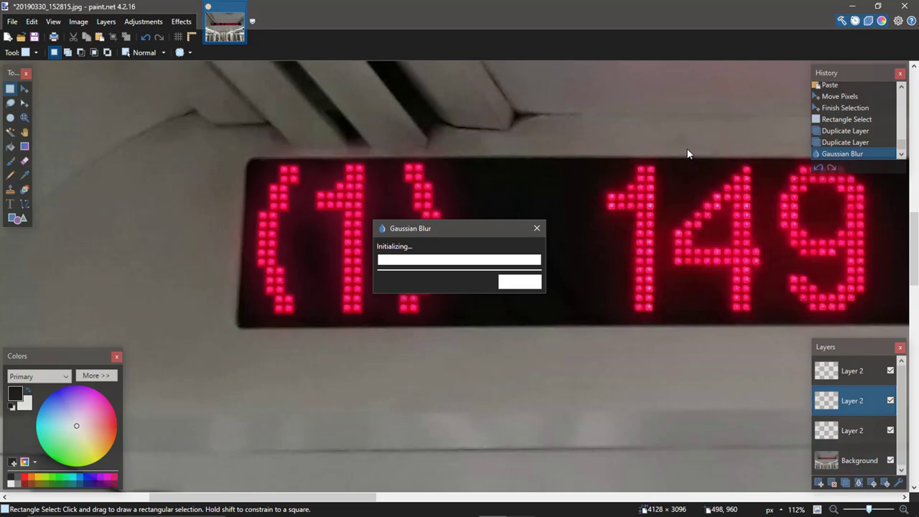
key("ctrl+z")
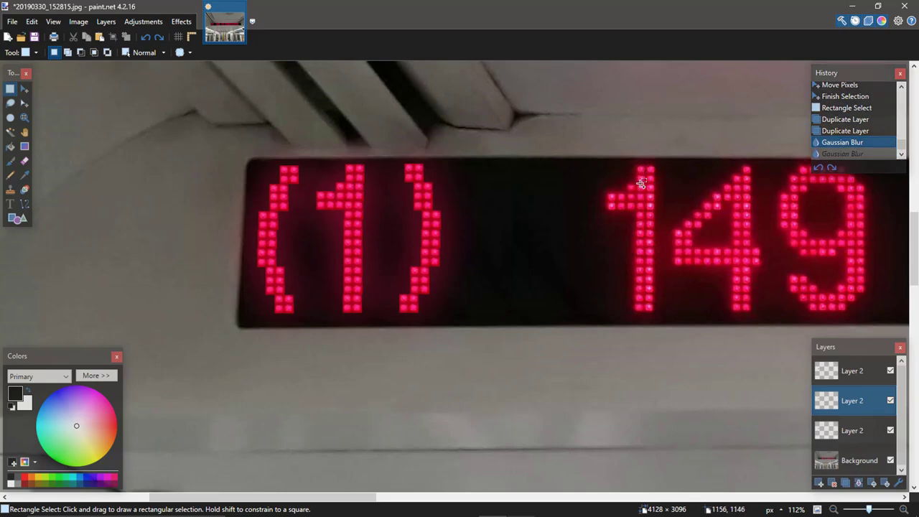
key("ctrl+y")
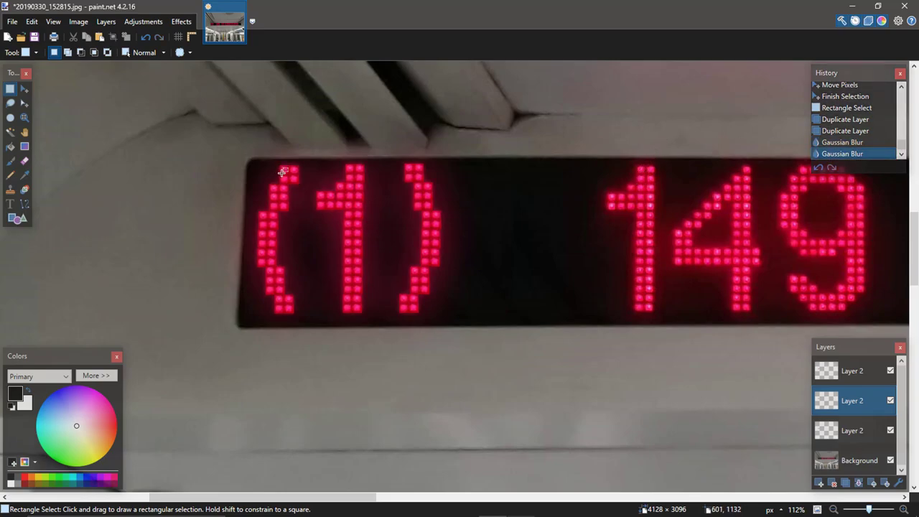
Step: Check the glow on the whole sign and merge the middle Layer 2 down into the lowest copy
scroll(353, 187, "down", 5)
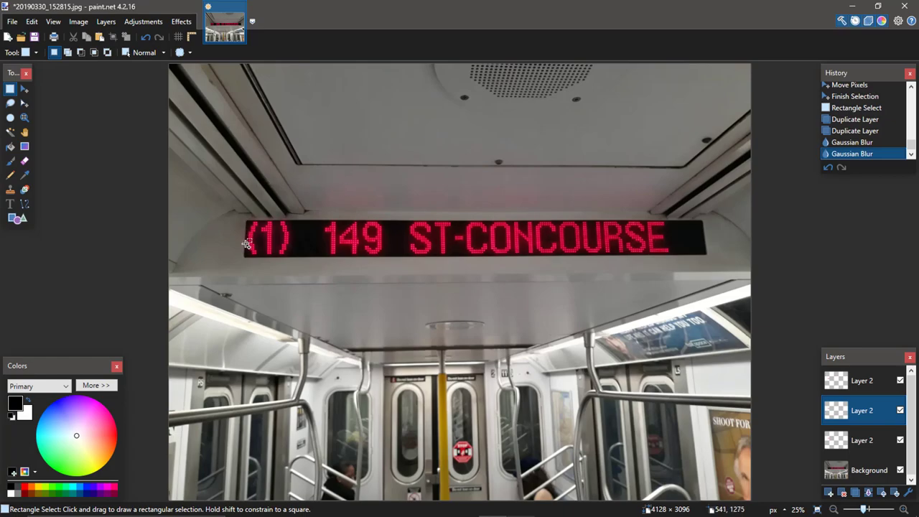
scroll(247, 244, "up", 4)
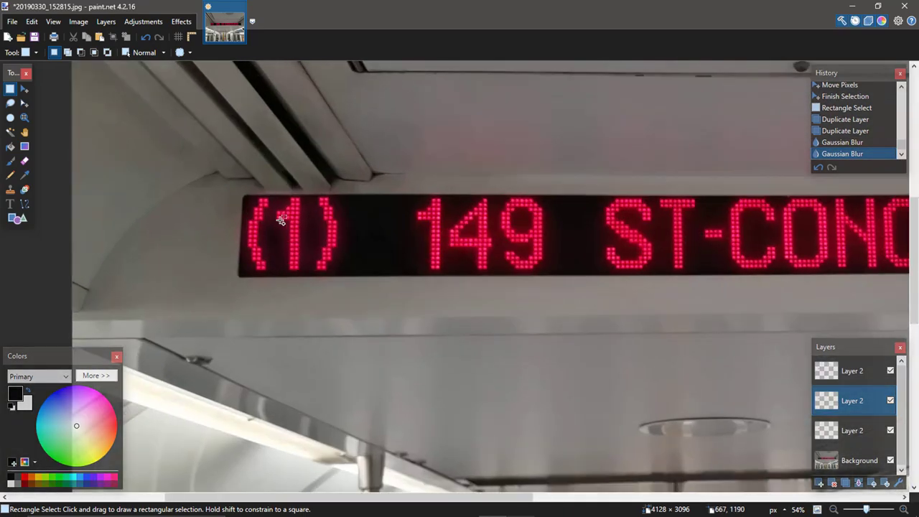
scroll(281, 220, "up", 3)
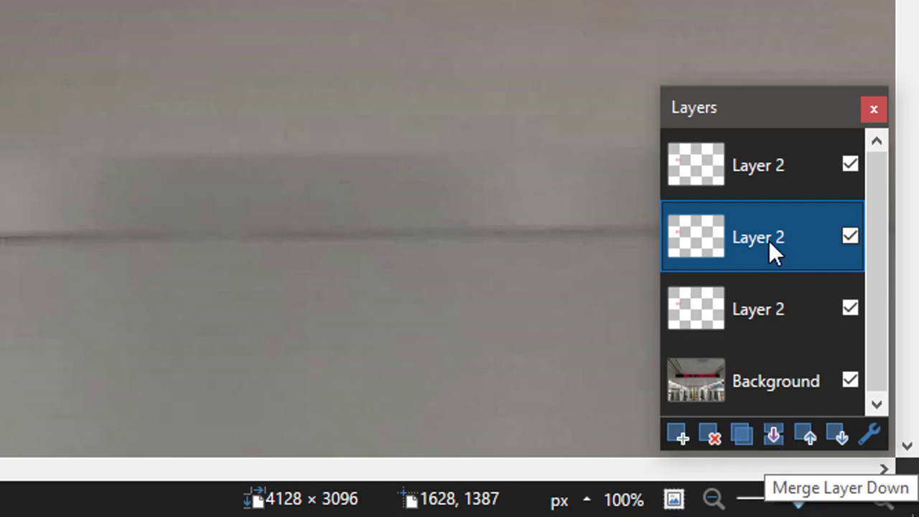
left_click(782, 437)
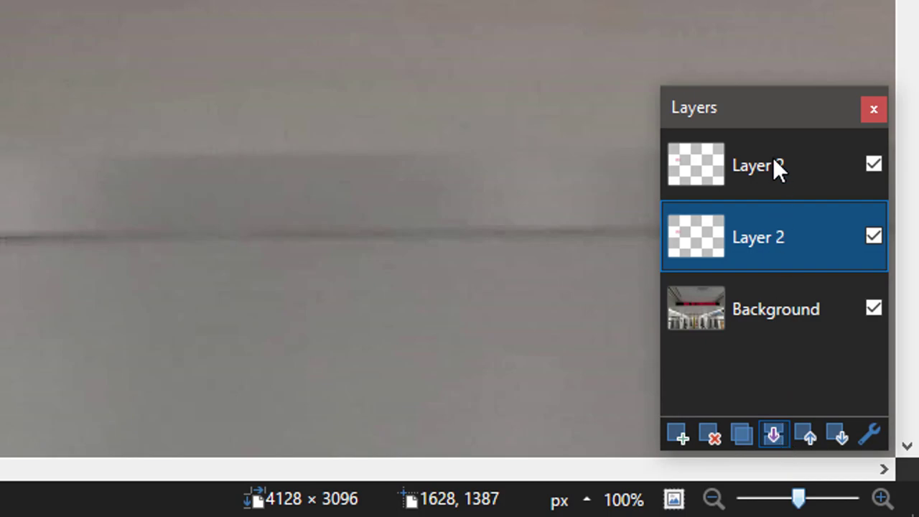
Step: Try deleting the top Layer 2, then undo the deletion
left_click(753, 168)
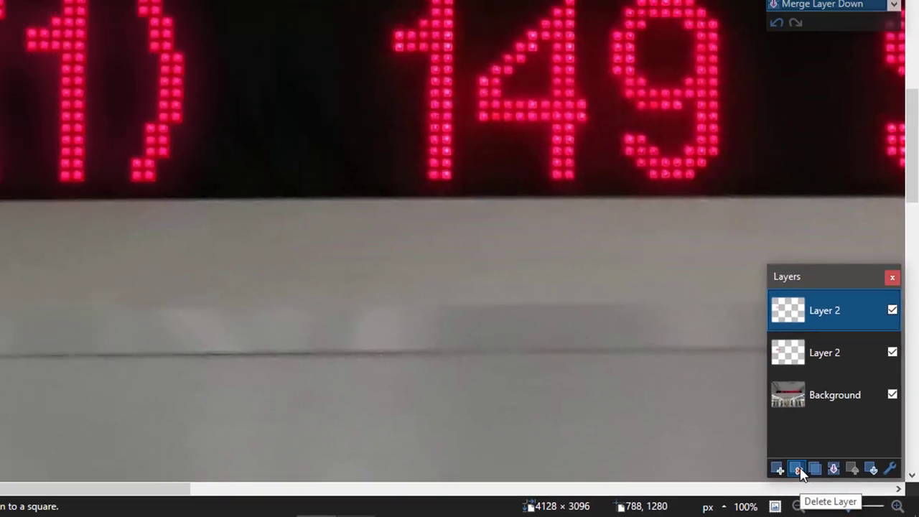
left_click(715, 435)
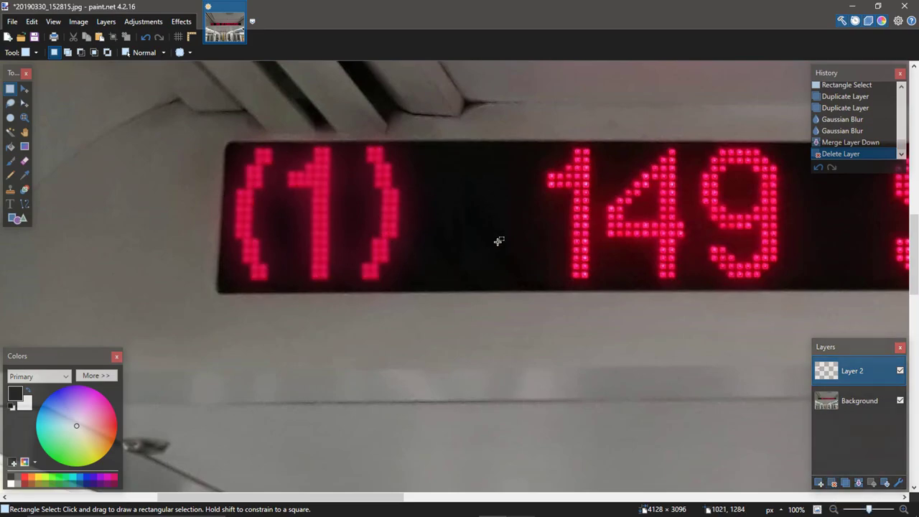
key("ctrl+z")
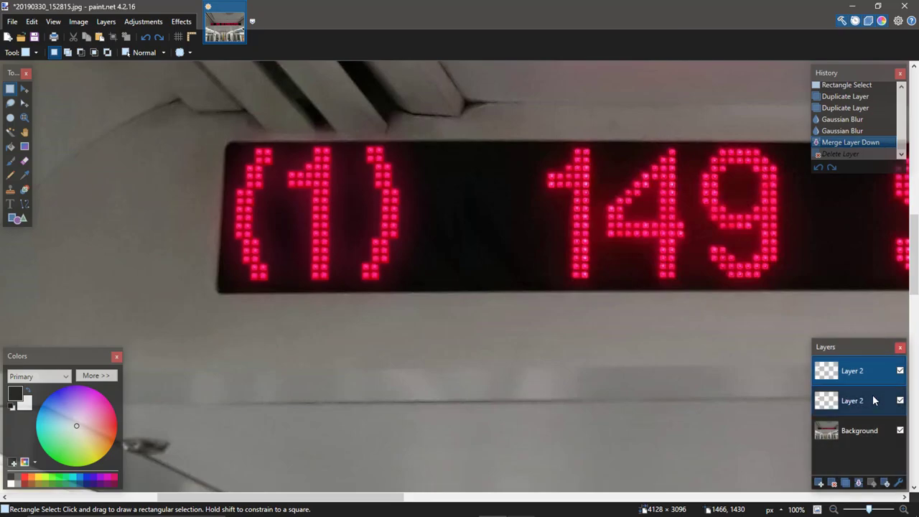
Step: Rename the merged glow layer above the Background as blur
left_click(874, 401)
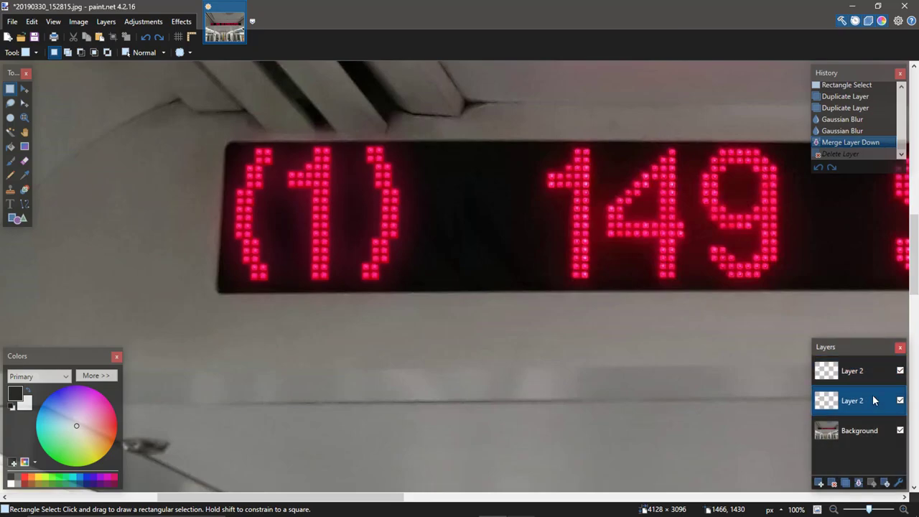
double_click(873, 396)
key("Return")
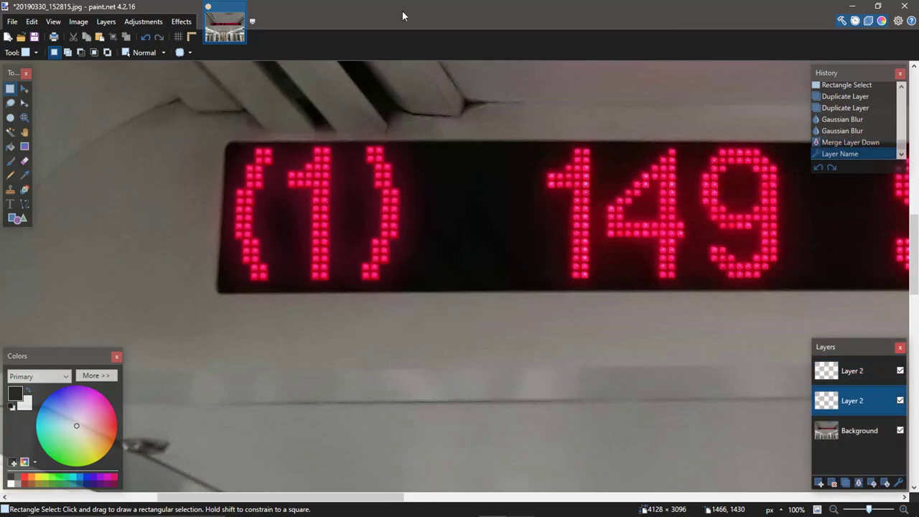
Step: Open the Hue / Saturation adjustment for the blur layer and keep its dialog clear of the (1)
left_click(181, 22)
left_click(143, 21)
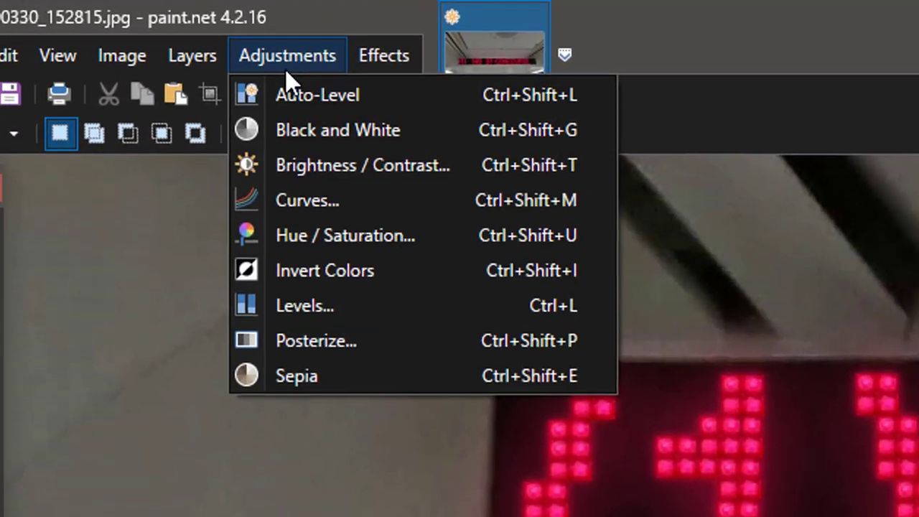
left_click(398, 261)
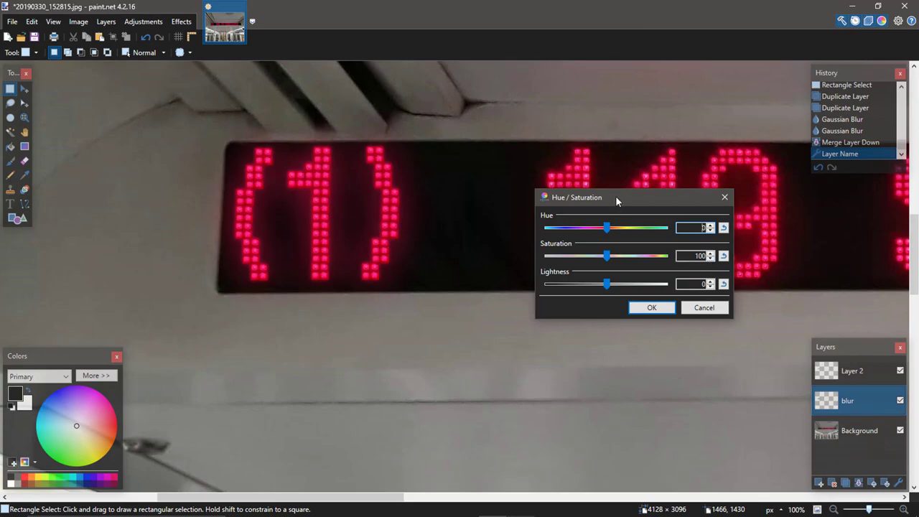
left_click_drag(615, 195, 616, 269)
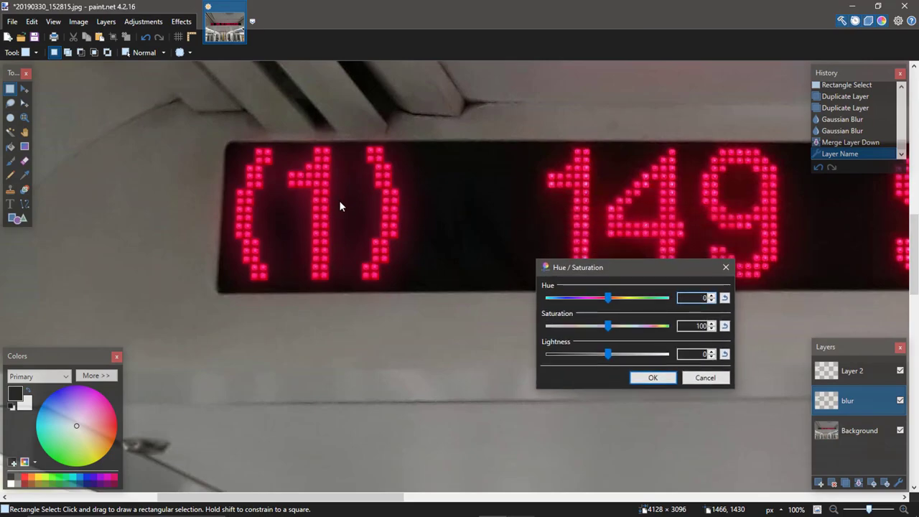
Step: Try shifting the blur layer's hue to -5, then reset the hue to 0
left_click(713, 300)
left_click(713, 300)
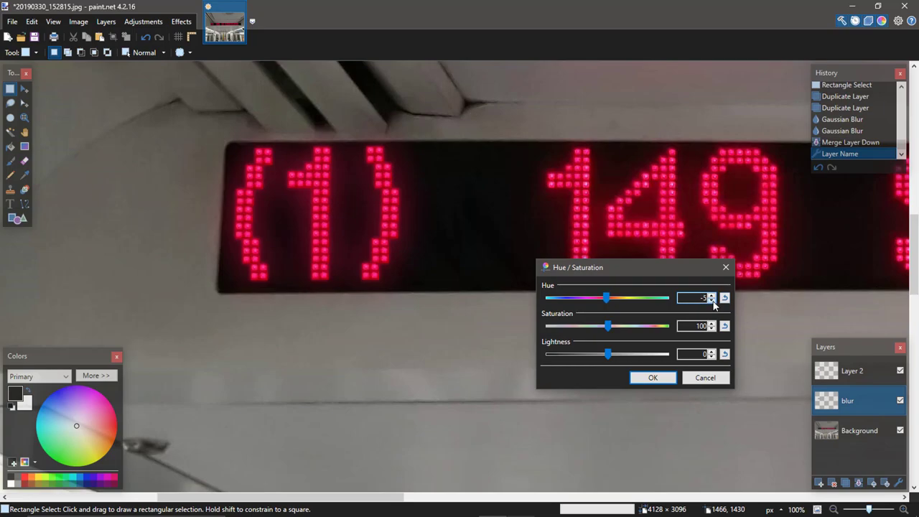
left_click_drag(606, 297, 612, 298)
left_click(722, 300)
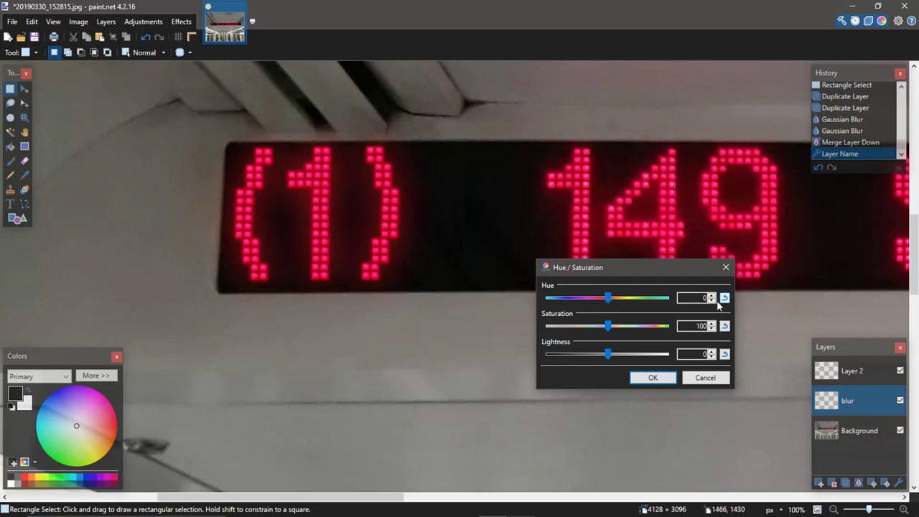
Step: Try raising the blur layer's hue to 8
left_click(713, 294)
left_click(712, 295)
left_click(713, 295)
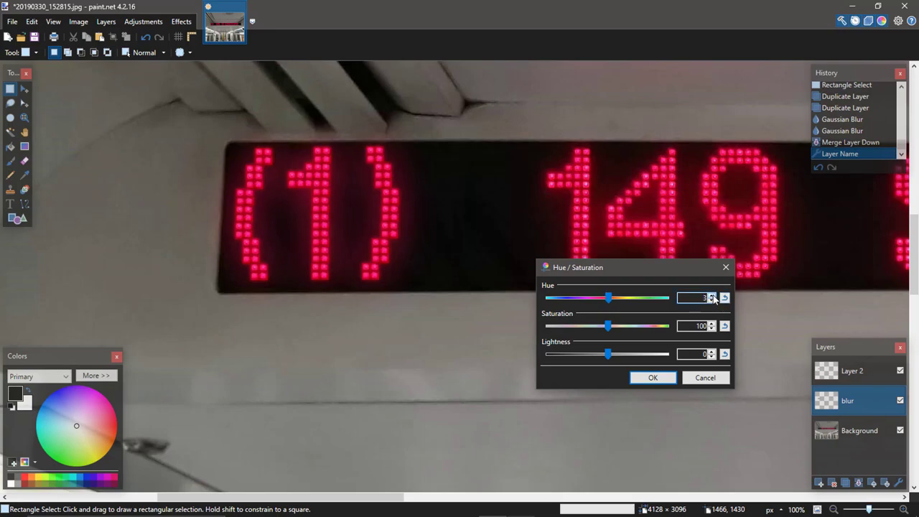
left_click(713, 294)
left_click(713, 295)
left_click(713, 295)
left_click(712, 295)
left_click(712, 295)
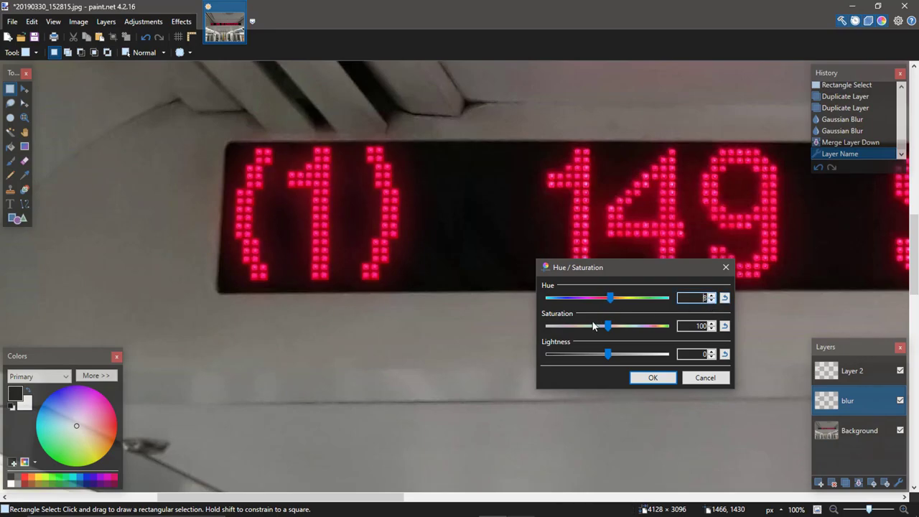
Step: Try a saturation of 154 for the blur layer and set its hue to 3
left_click_drag(609, 329, 640, 329)
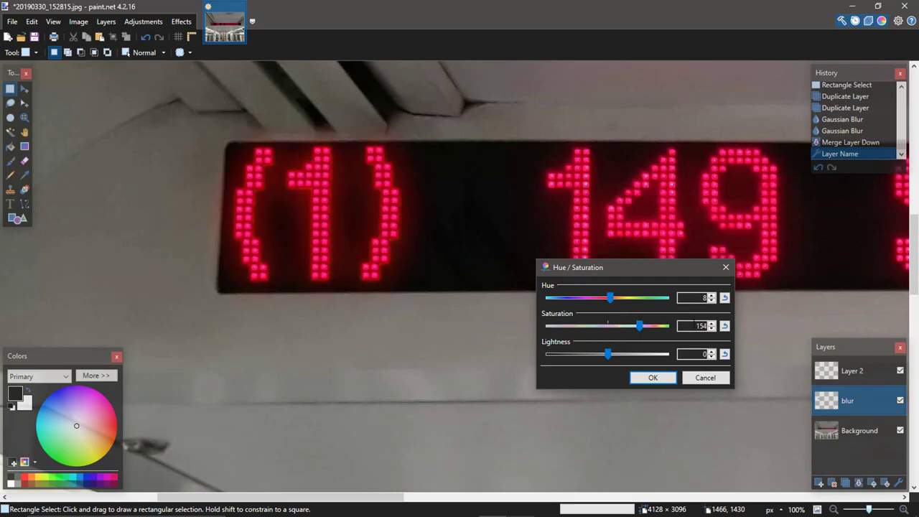
left_click(711, 301)
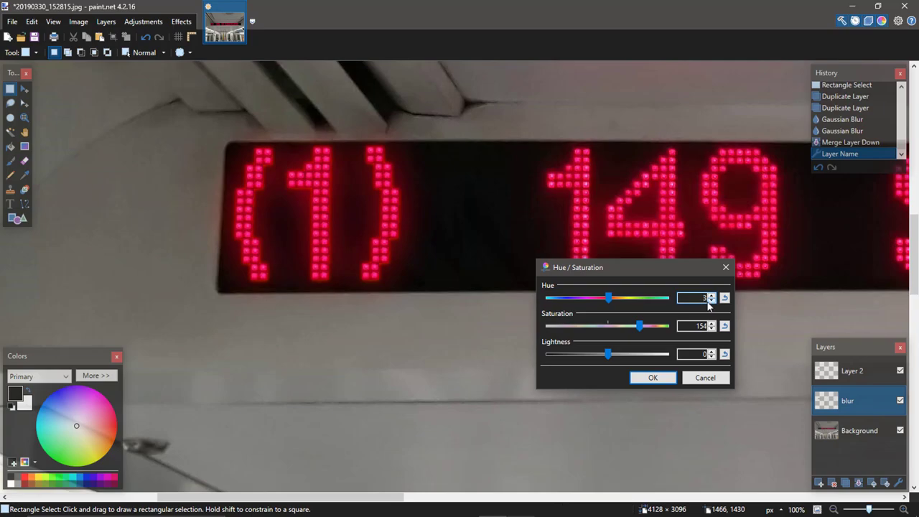
left_click(711, 300)
left_click(711, 300)
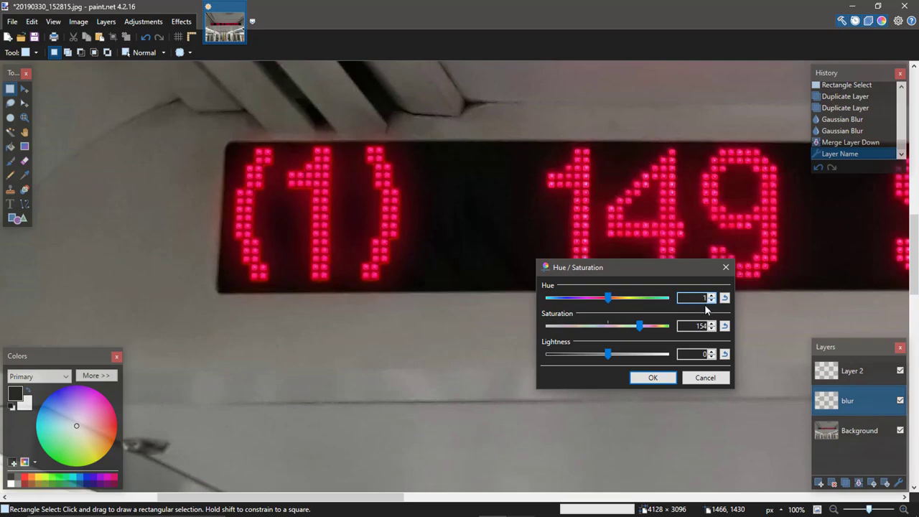
left_click(713, 295)
left_click(713, 295)
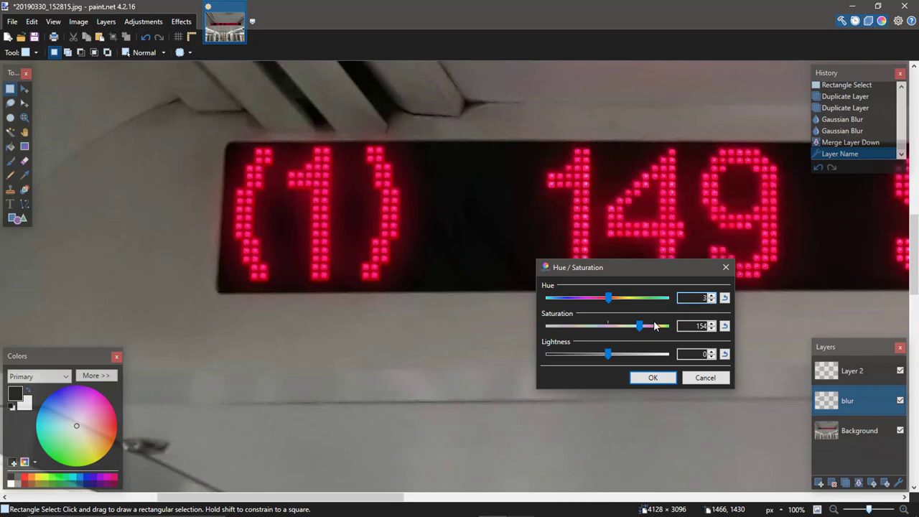
Step: Lower the blur layer's saturation to about 110 and apply the Hue / Saturation adjustment
left_click_drag(643, 329, 617, 330)
left_click(712, 323)
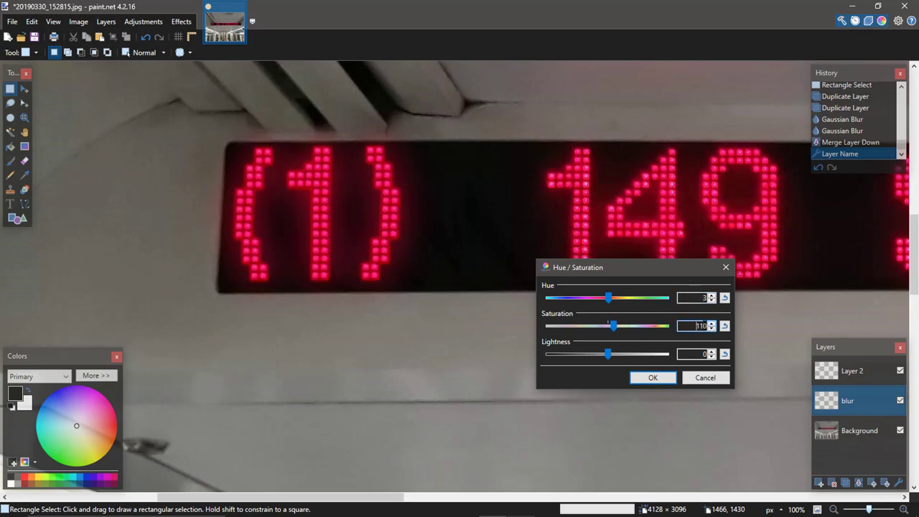
left_click(714, 330)
left_click(714, 330)
key("Return")
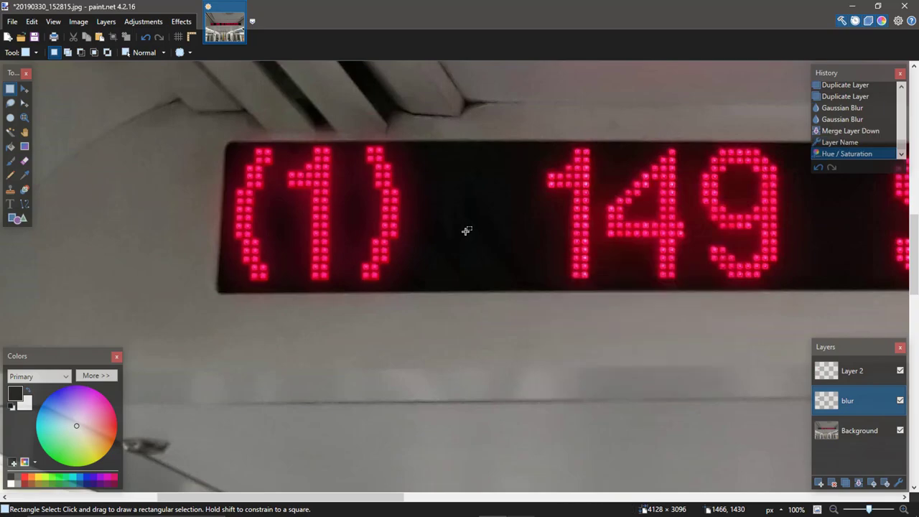
Step: Duplicate Layer 2 and make a rectangular selection of about 458 × 341 pixels around the (1)
key("ctrl+b")
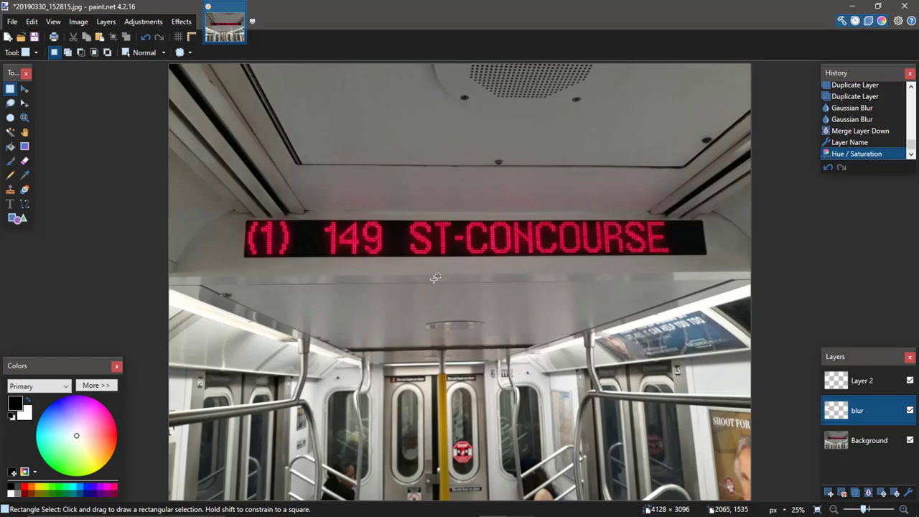
key("ctrl+b")
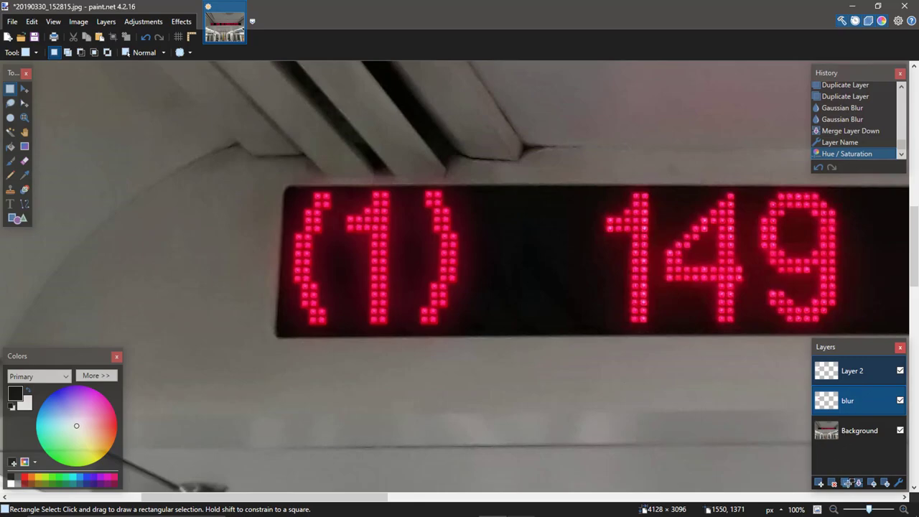
key("alt+Page_Up")
key("ctrl+shift+d")
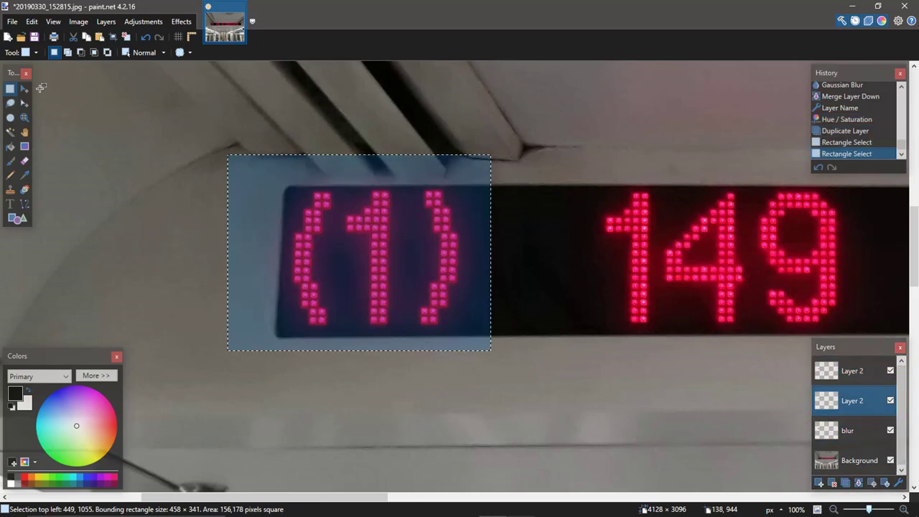
Step: Move the duplicated (1) pixels onto the ceiling just above the sign's original (1)
left_click(25, 88)
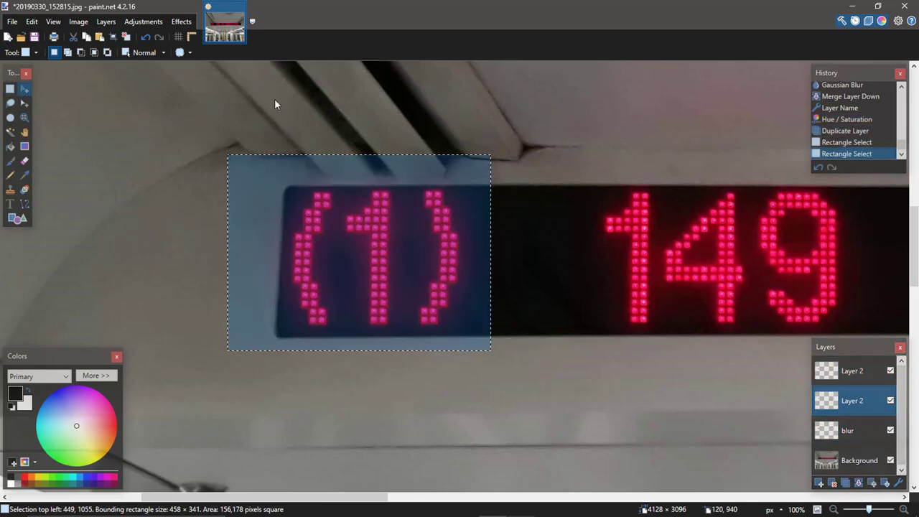
key("m")
scroll(283, 104, "up", 3)
left_click_drag(390, 312, 416, 165)
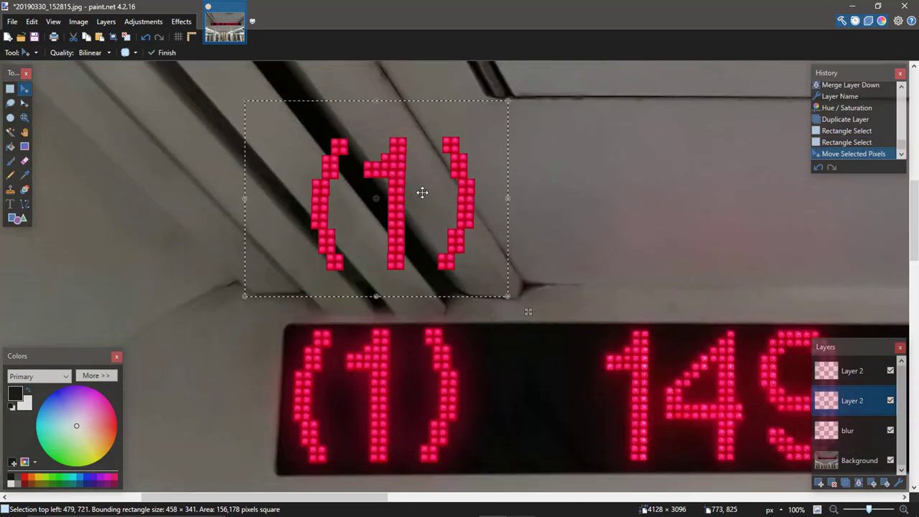
left_click_drag(493, 303, 493, 310)
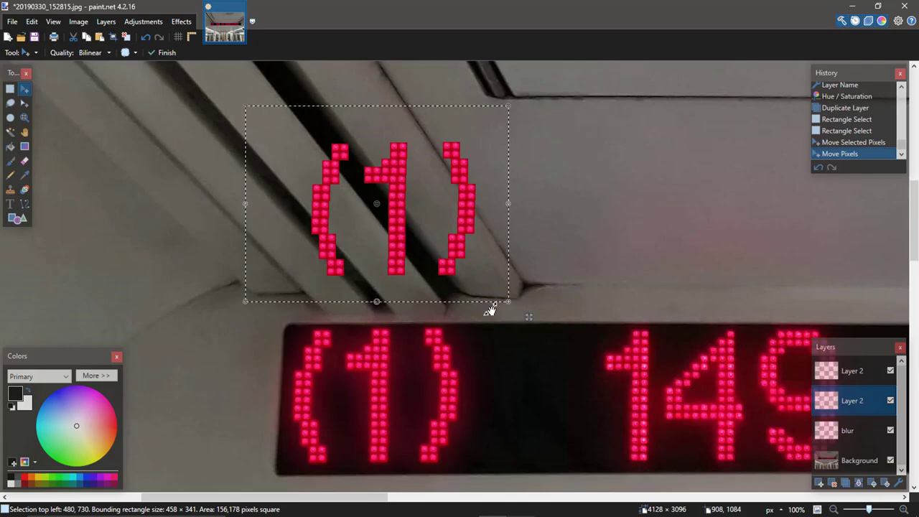
Step: Rotate the duplicated (1) upside down and flip its layer horizontally to form a mirrored reflection
left_click_drag(491, 313, 363, 52)
left_click(106, 22)
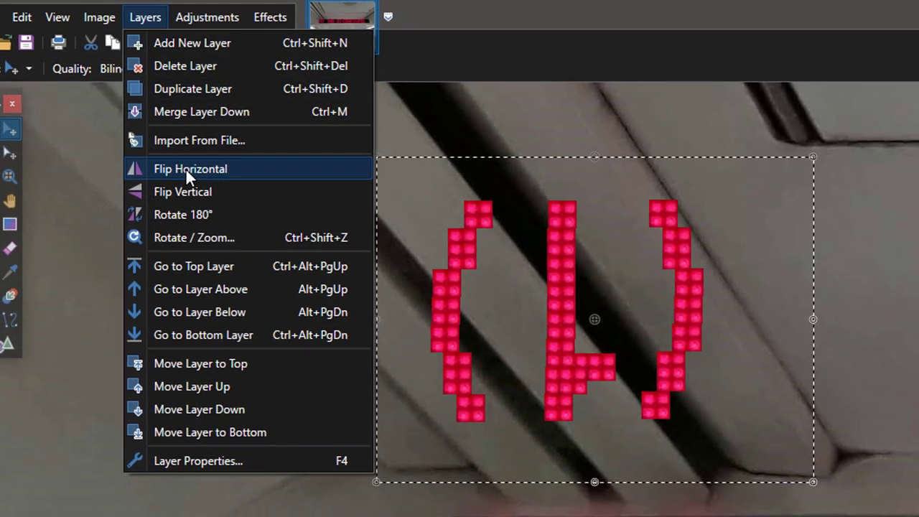
left_click(191, 174)
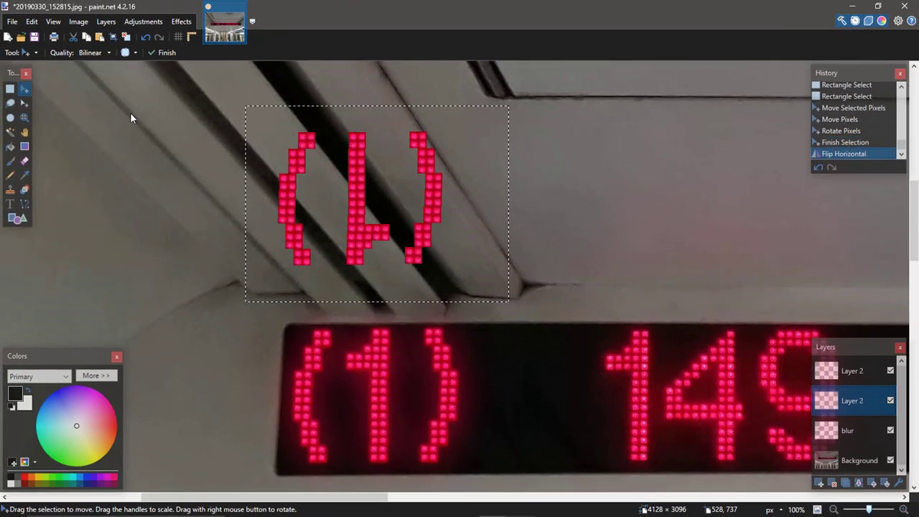
Step: Select the flipped (1) at the far end of the ceiling and move it back directly above the sign's (1)
key("ctrl+b")
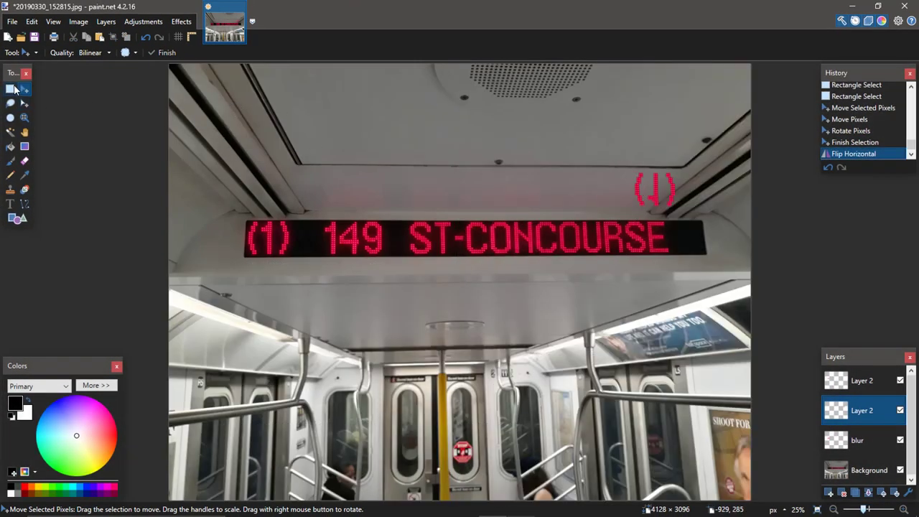
left_click(10, 90)
left_click_drag(610, 157, 682, 211)
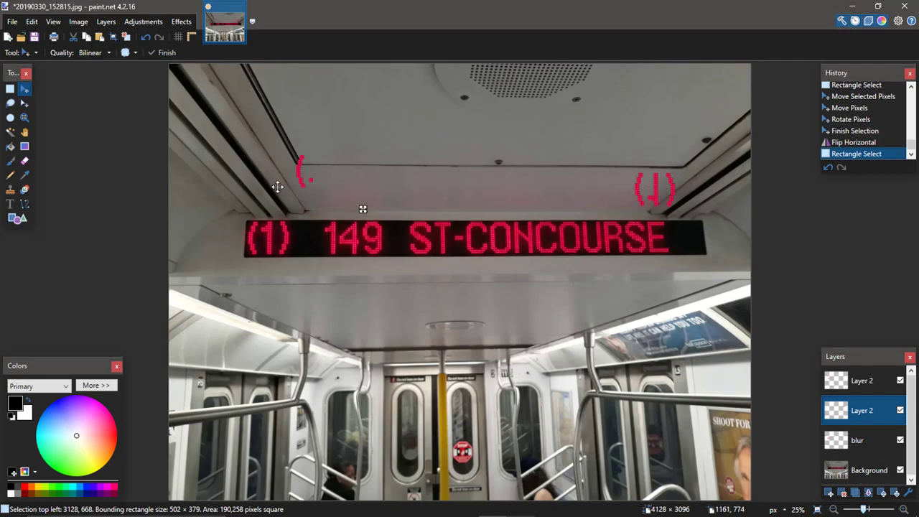
left_click_drag(277, 187, 286, 196)
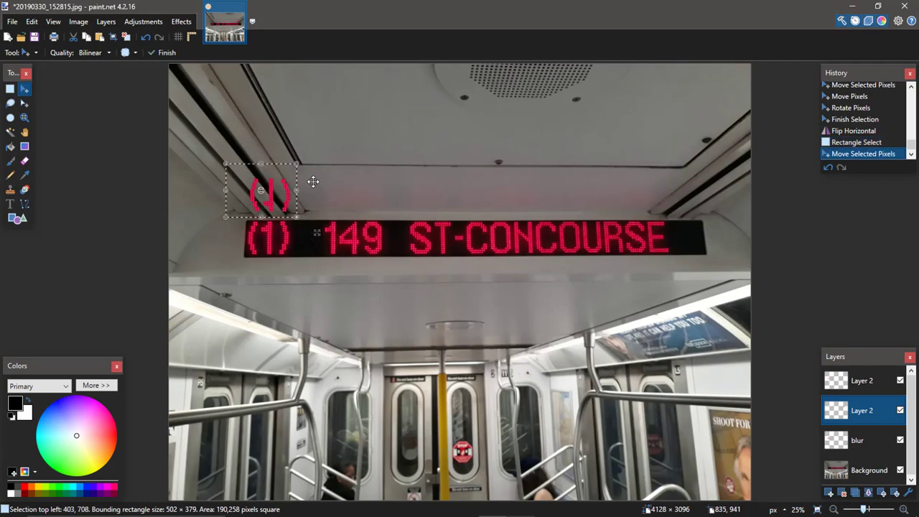
Step: Apply a Gaussian Blur with a radius of 200 to the mirrored (1) layer to create a soft reflection
left_click(147, 22)
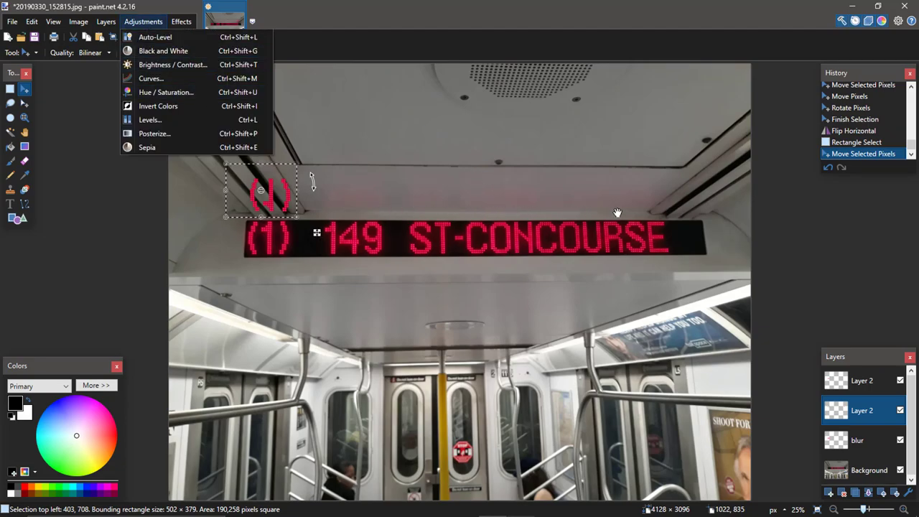
left_click(154, 22)
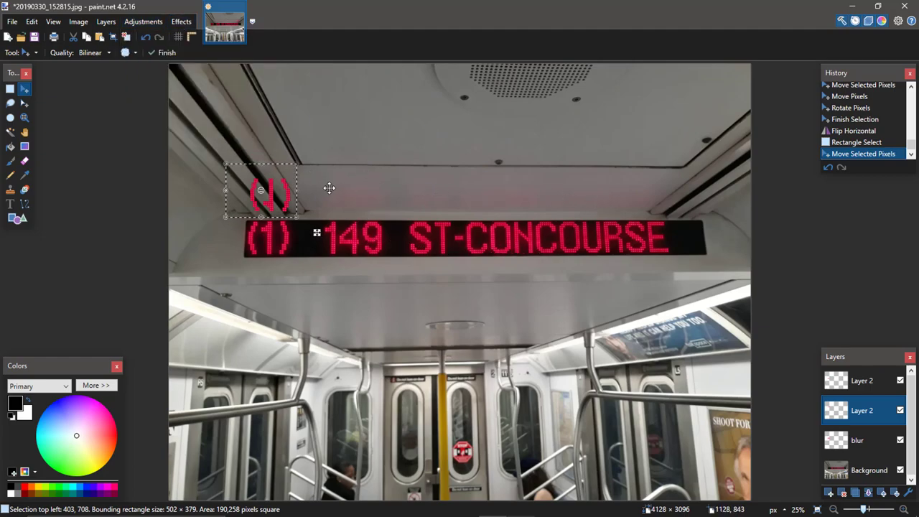
left_click(181, 21)
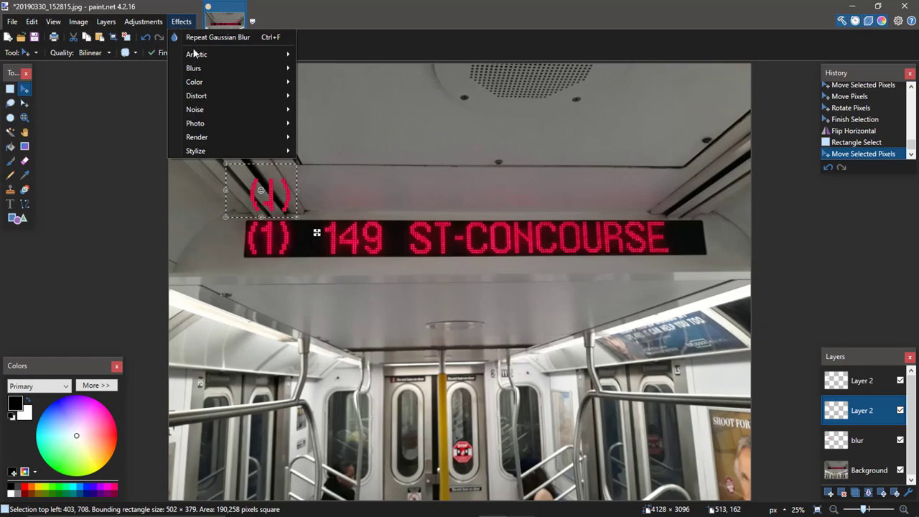
mouse_move(194, 70)
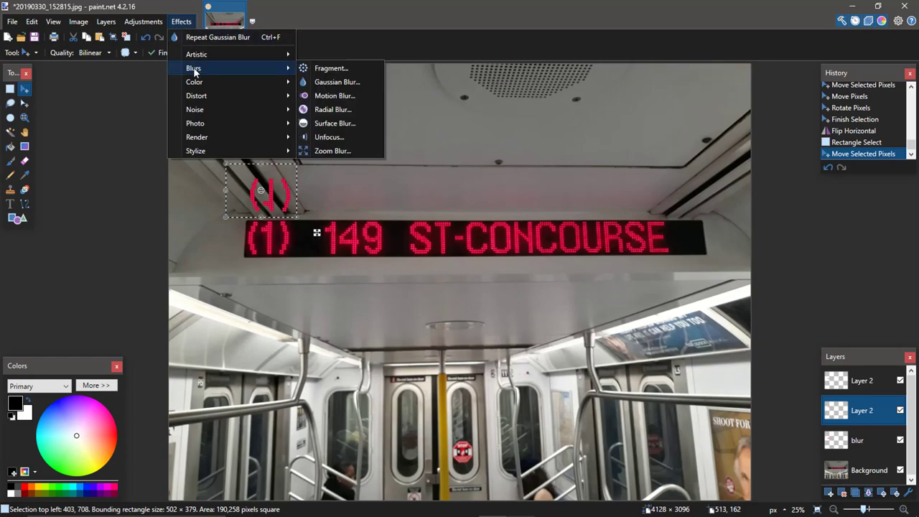
left_click(336, 83)
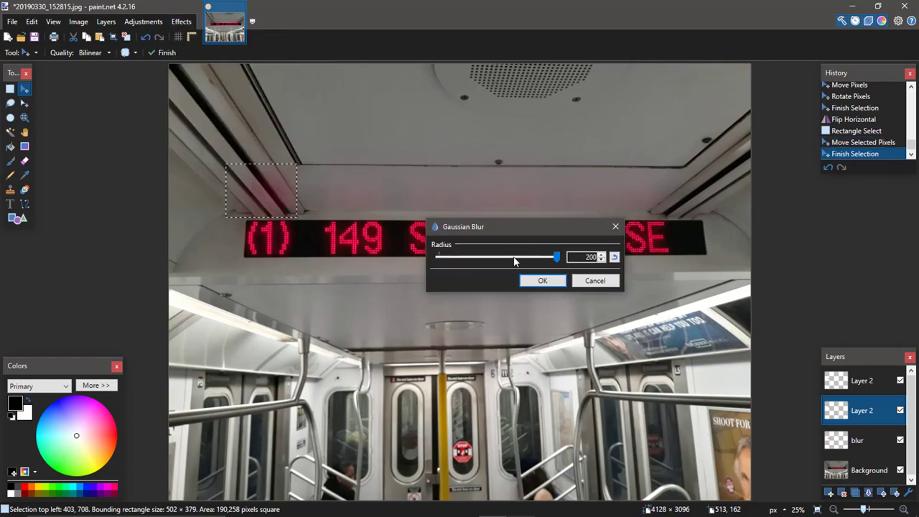
mouse_move(558, 257)
left_mouse_down()
mouse_move(535, 258)
mouse_move(566, 260)
mouse_move(505, 263)
mouse_move(559, 263)
left_mouse_up()
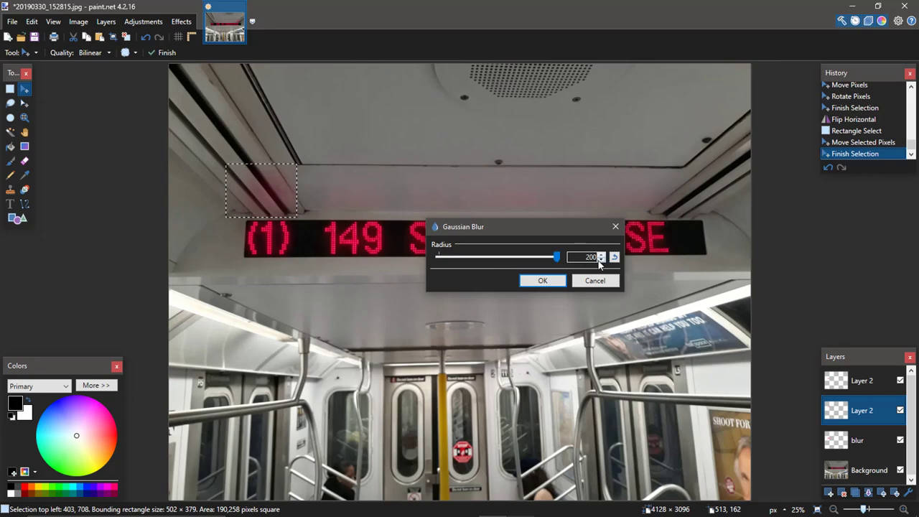
left_click(543, 280)
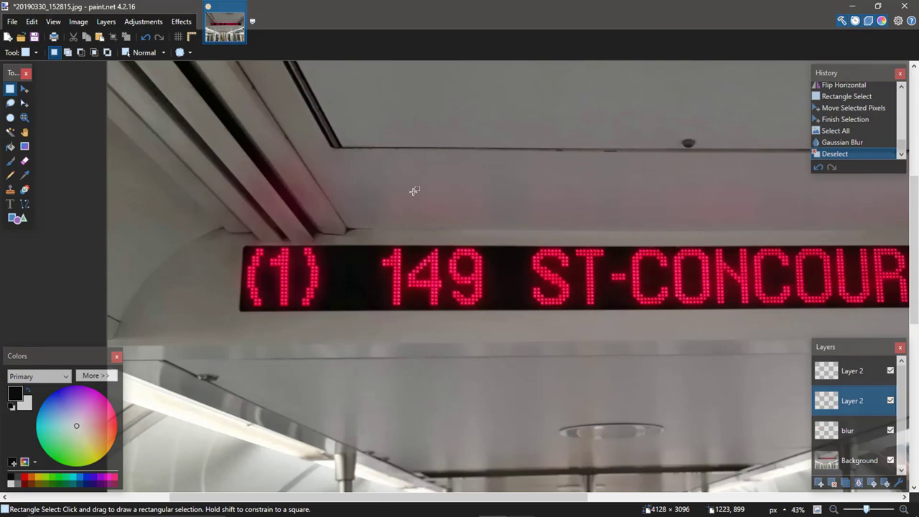
Step: Reduce the blurred reflection's contrast to -88, raise its brightness, and apply the Brightness / Contrast adjustment
scroll(411, 191, "down", 3)
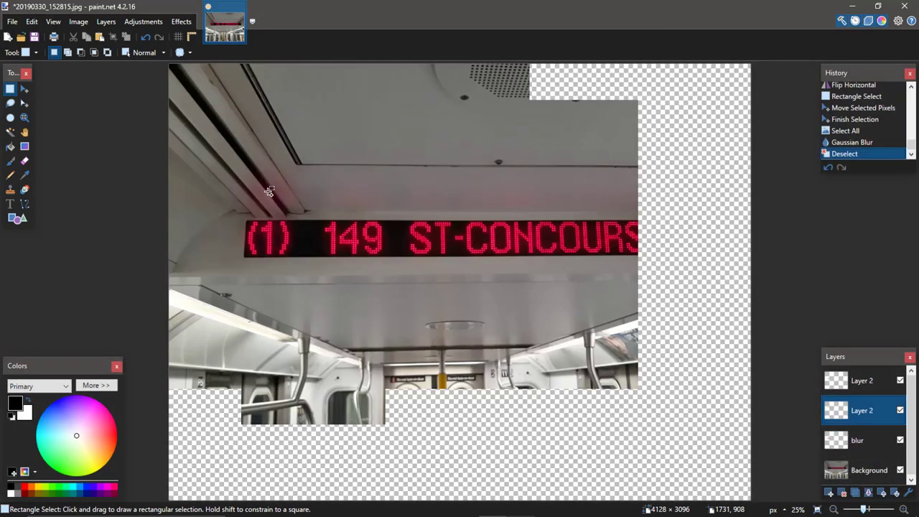
left_click(171, 24)
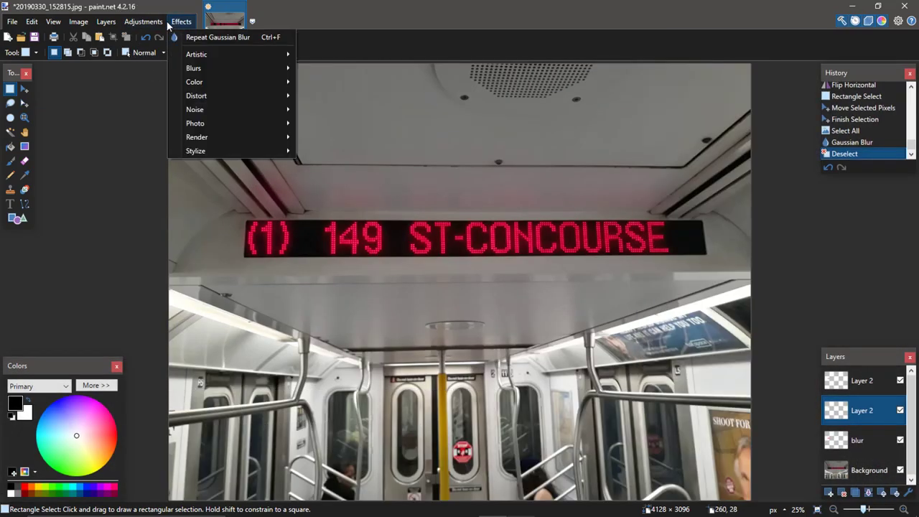
mouse_move(143, 21)
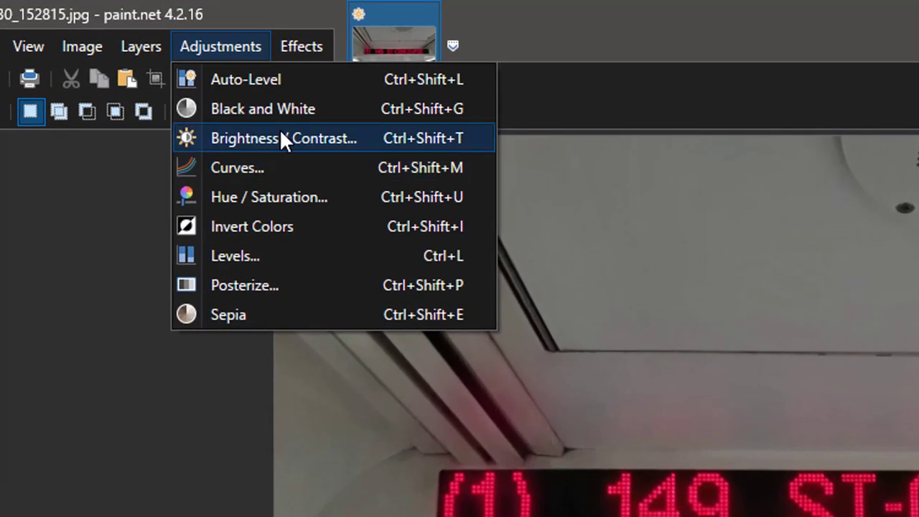
left_click(288, 147)
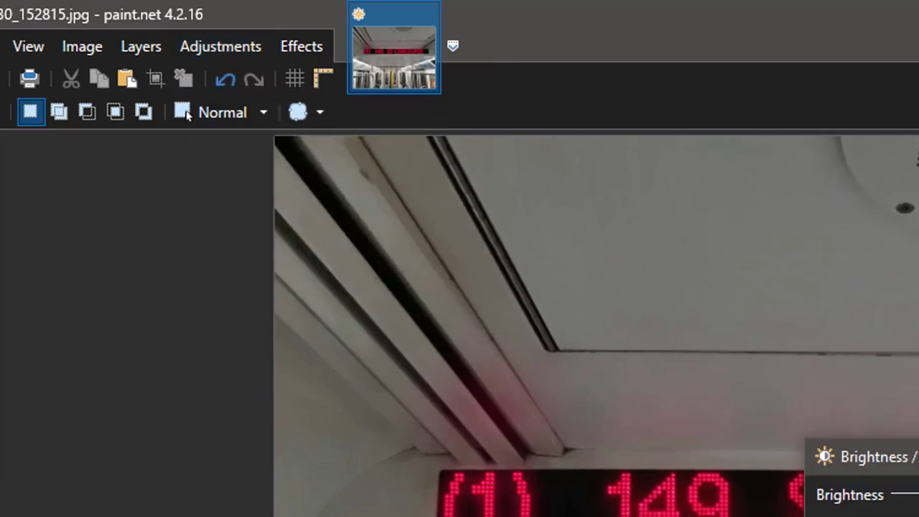
left_click_drag(591, 366, 615, 369)
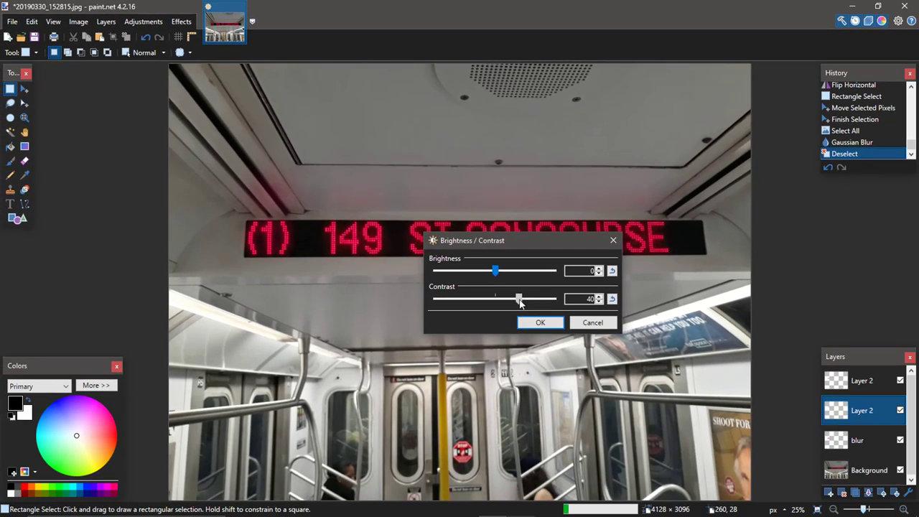
left_click_drag(520, 302, 527, 302)
left_click_drag(464, 302, 443, 305)
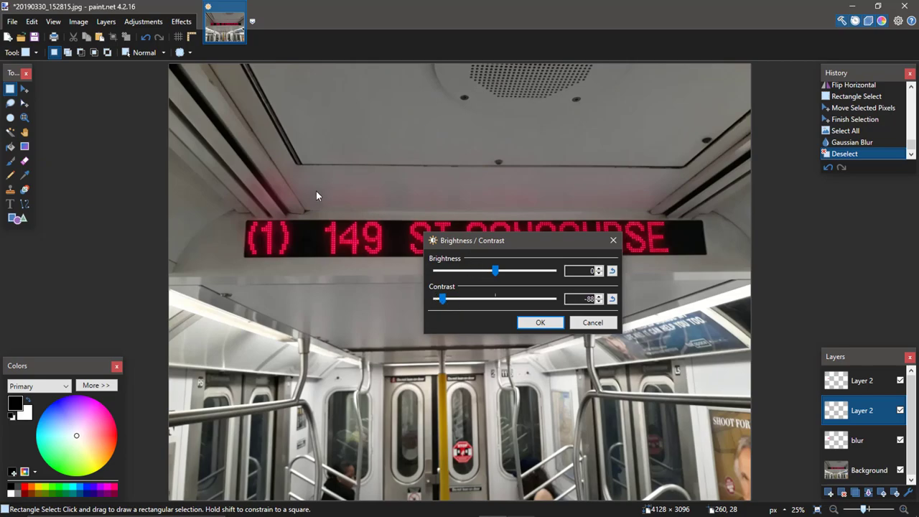
left_click_drag(496, 271, 523, 277)
left_click(540, 323)
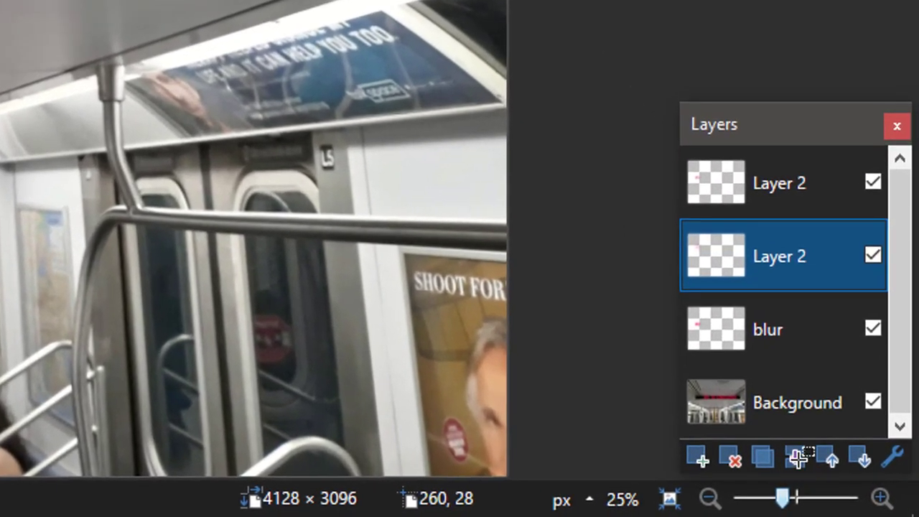
Step: Merge the reflection, Layer 2 and blur layers down into the Background and view the finished sign closer
left_click(864, 480)
left_click(795, 454)
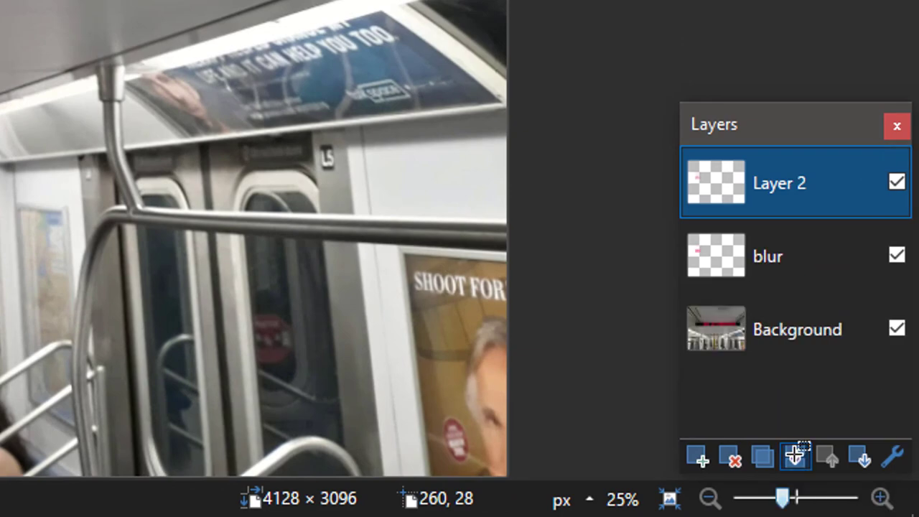
left_click(795, 454)
left_click(794, 454)
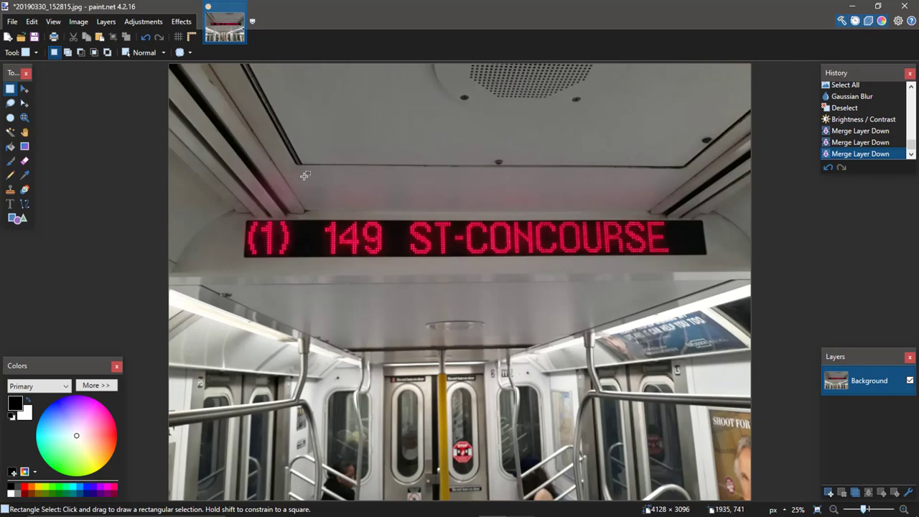
scroll(506, 249, "up", 1)
scroll(434, 225, "up", 1)
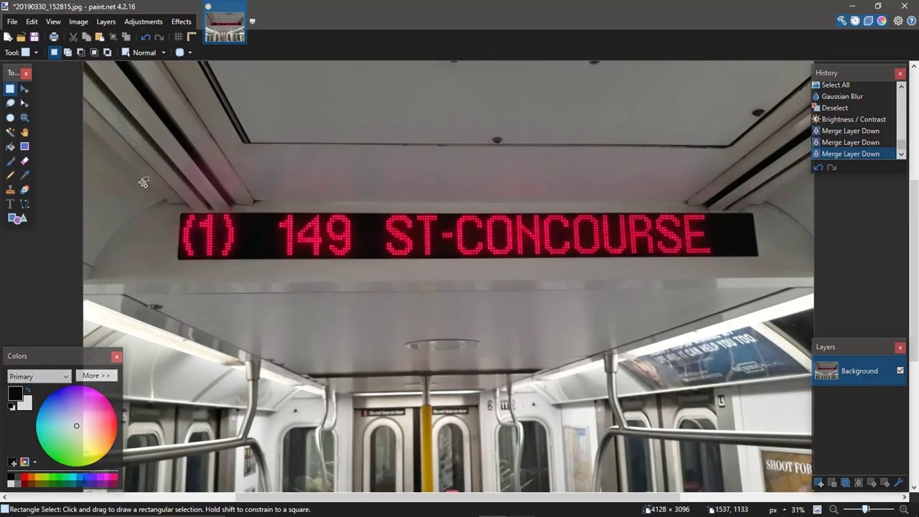